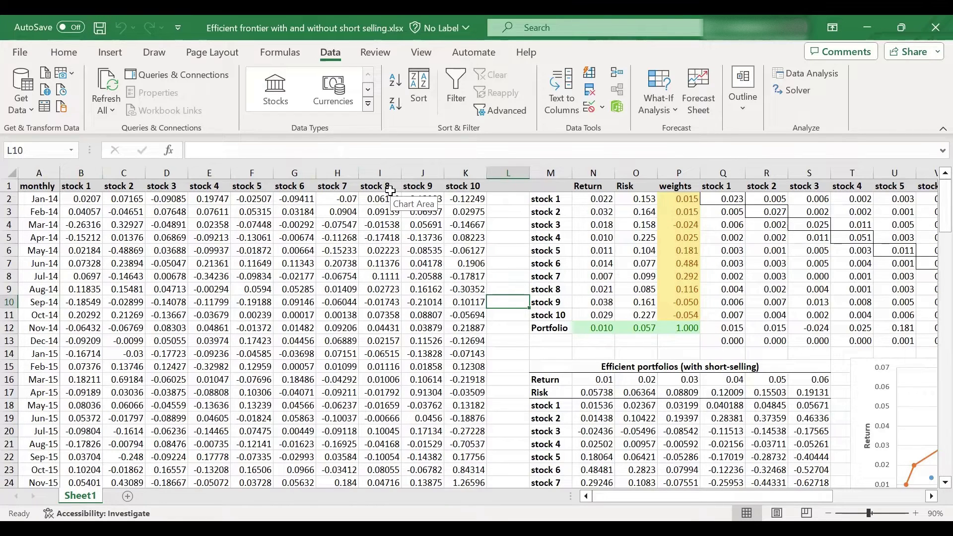
Review the average-return and risk formulas and the return and risk values of the ten stocks
{"action": "left_click_drag", "start_coordinate": [460, 172], "coordinate": [80, 173]}
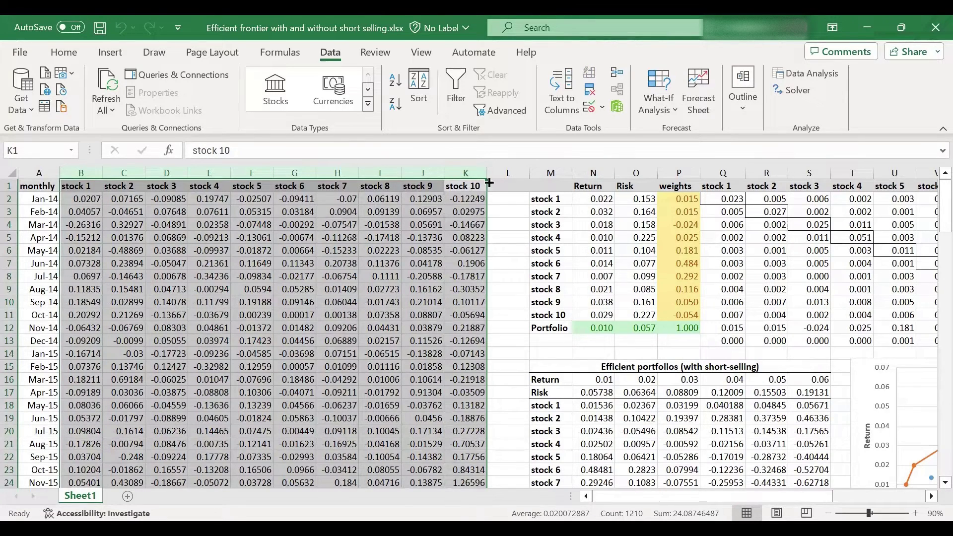
{"action": "left_click", "coordinate": [589, 197]}
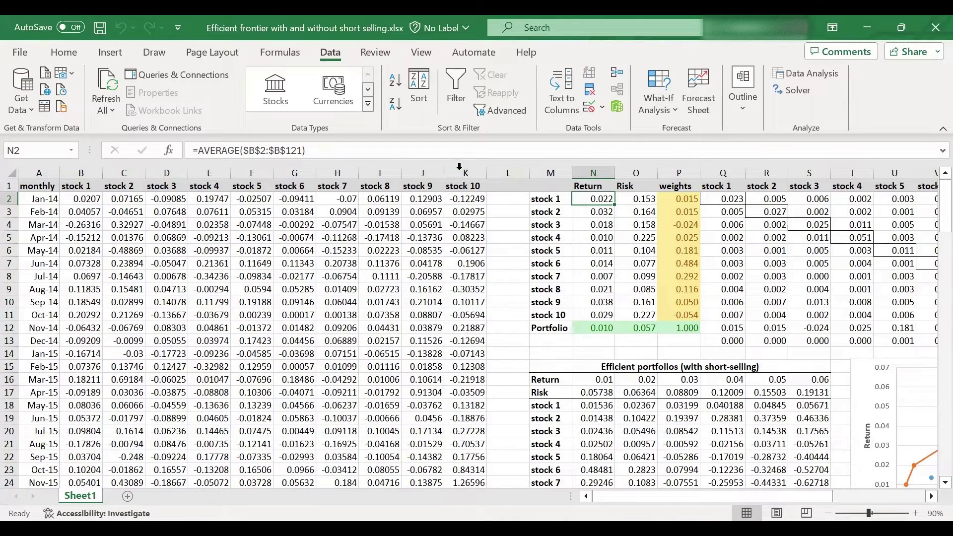
{"action": "left_click", "coordinate": [454, 150]}
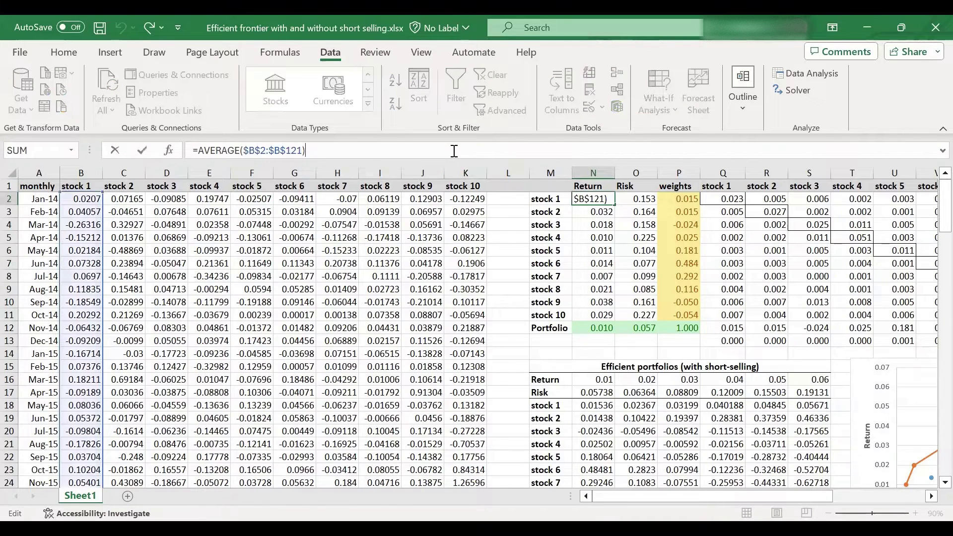
{"action": "key", "text": "Escape"}
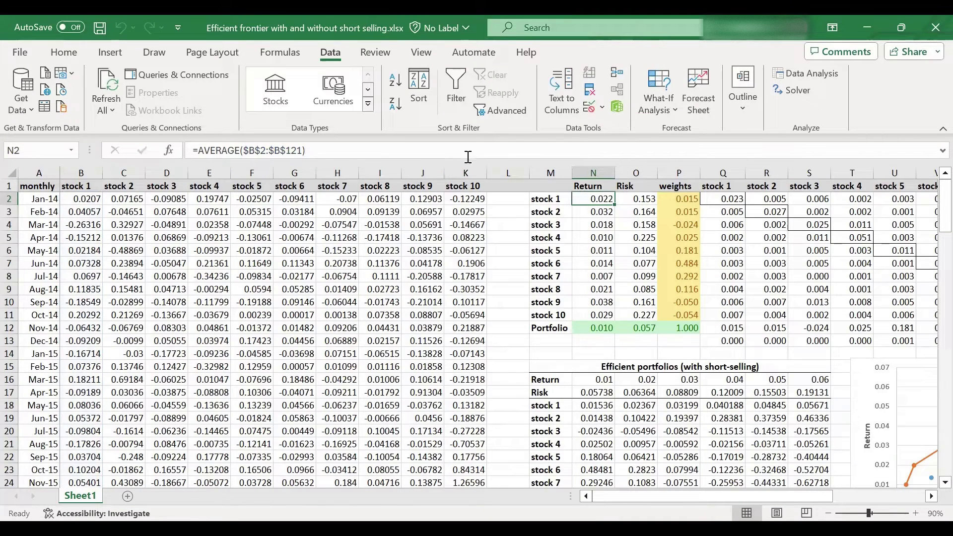
{"action": "left_click", "coordinate": [636, 200]}
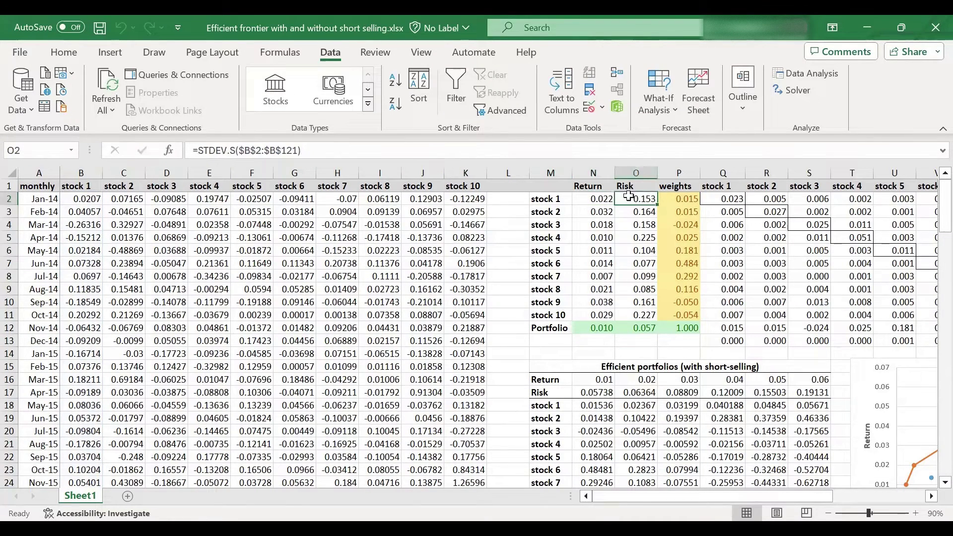
{"action": "left_click", "coordinate": [429, 149]}
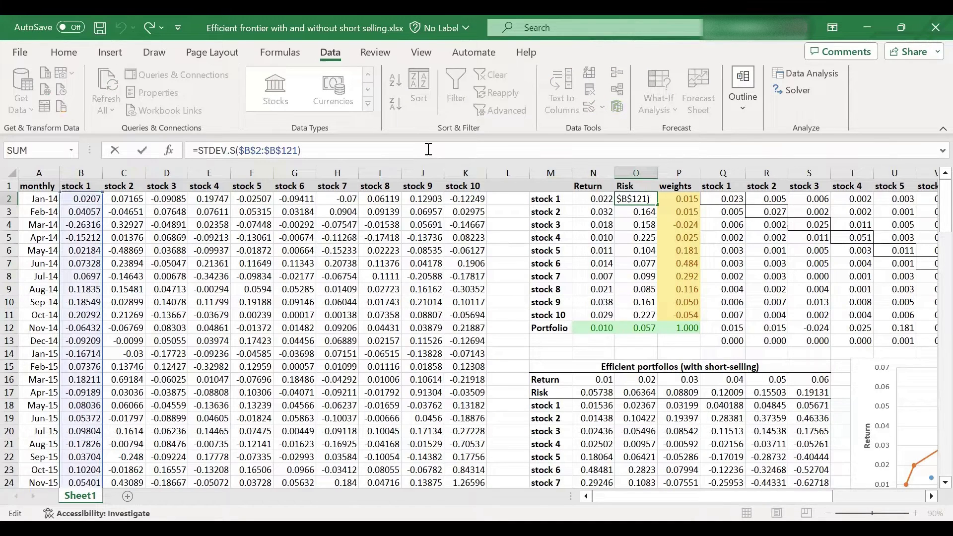
{"action": "key", "text": "Escape"}
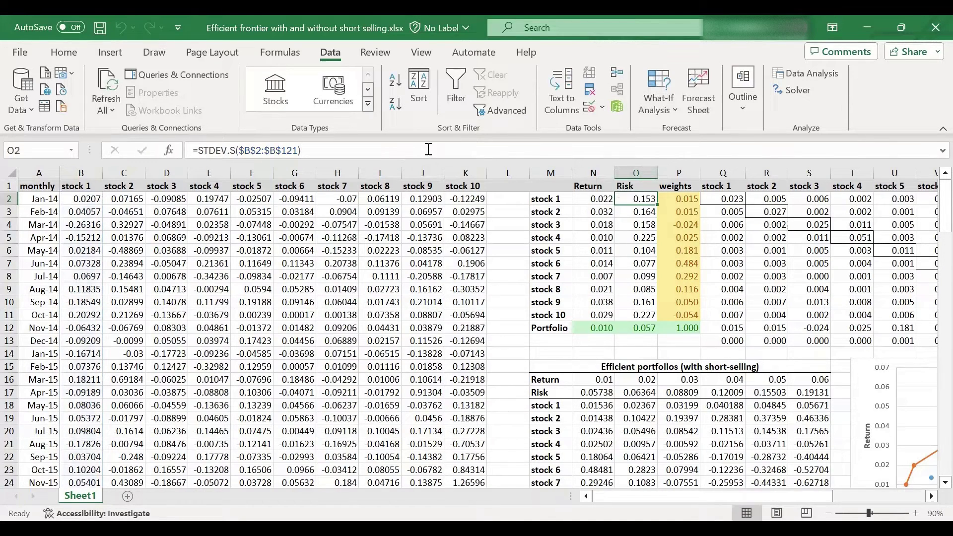
{"action": "left_click_drag", "start_coordinate": [593, 200], "coordinate": [628, 313]}
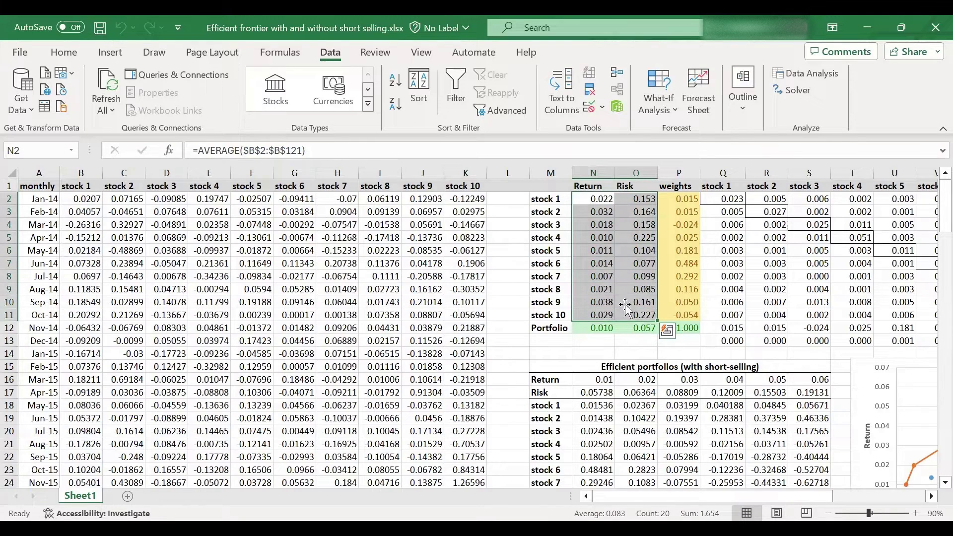
{"action": "scroll", "coordinate": [738, 490], "scroll_direction": "right", "scroll_amount": 5}
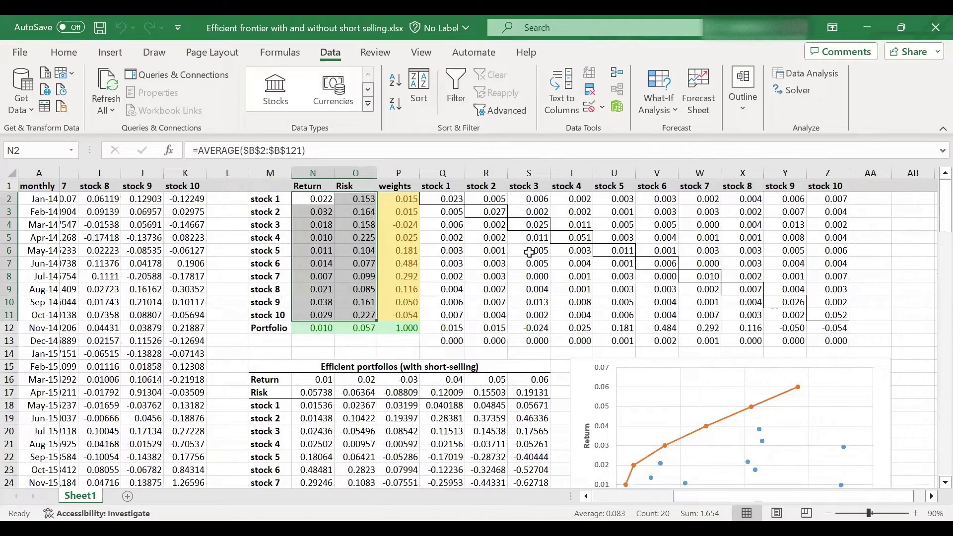
Review the covariance matrix Q2:Z11, the transposed weights row, and the portfolio risk and return formulas
{"action": "left_click", "coordinate": [441, 190]}
{"action": "left_click_drag", "start_coordinate": [440, 198], "coordinate": [773, 313]}
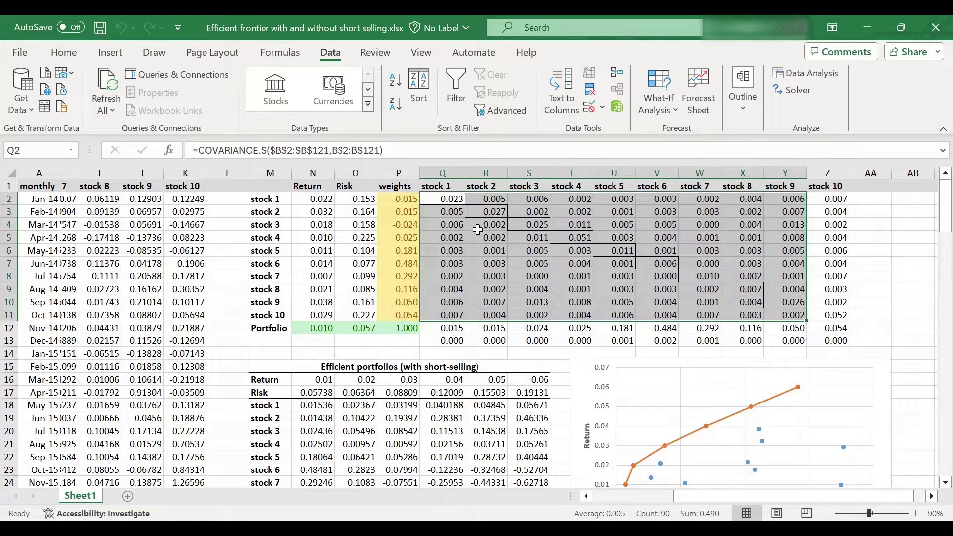
{"action": "left_click", "coordinate": [447, 197]}
{"action": "left_click_drag", "start_coordinate": [580, 242], "coordinate": [828, 321]}
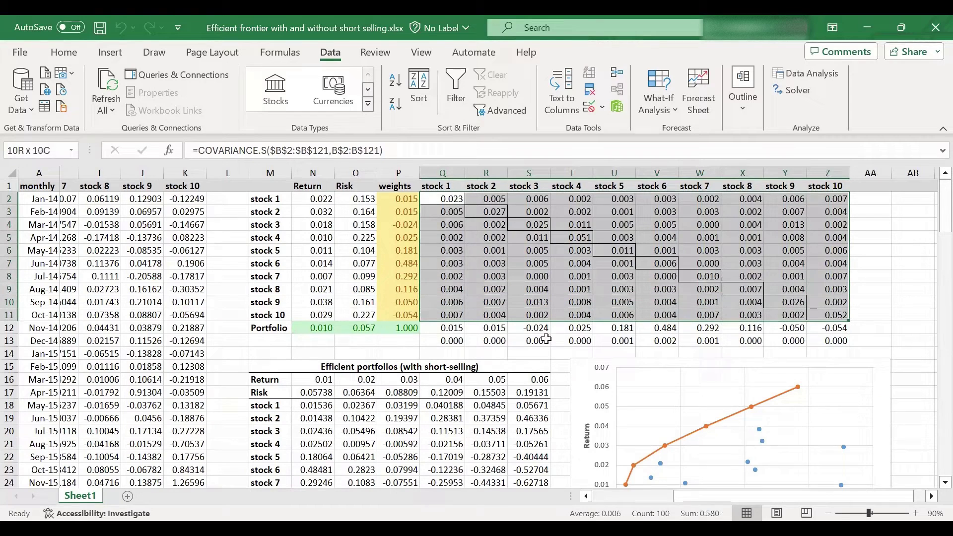
{"action": "left_click", "coordinate": [441, 328]}
{"action": "left_click_drag", "start_coordinate": [463, 331], "coordinate": [526, 329]}
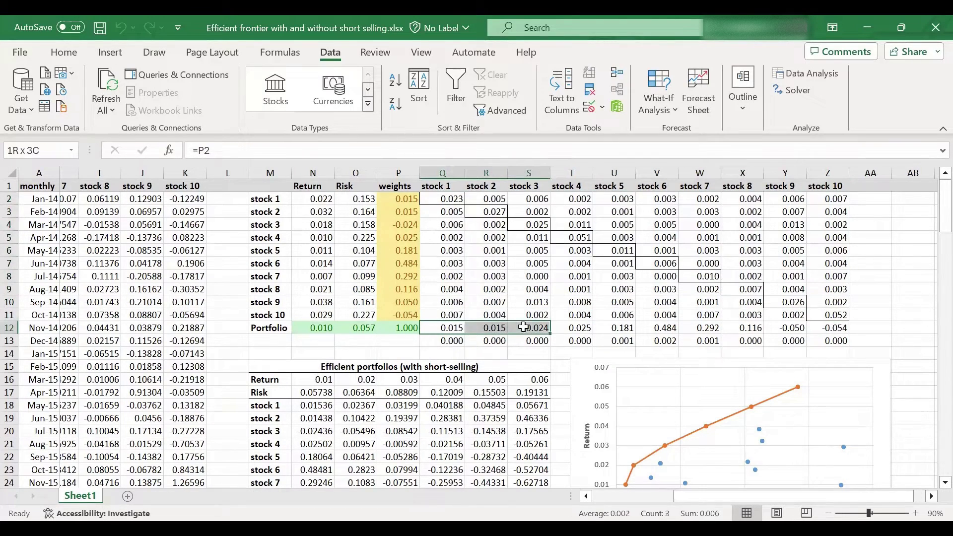
{"action": "left_click", "coordinate": [364, 328]}
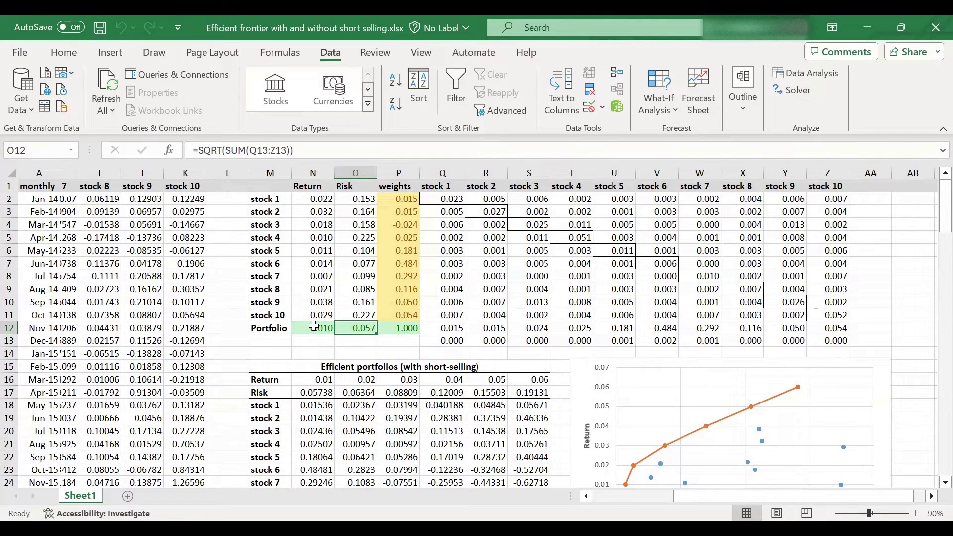
{"action": "left_click", "coordinate": [316, 328]}
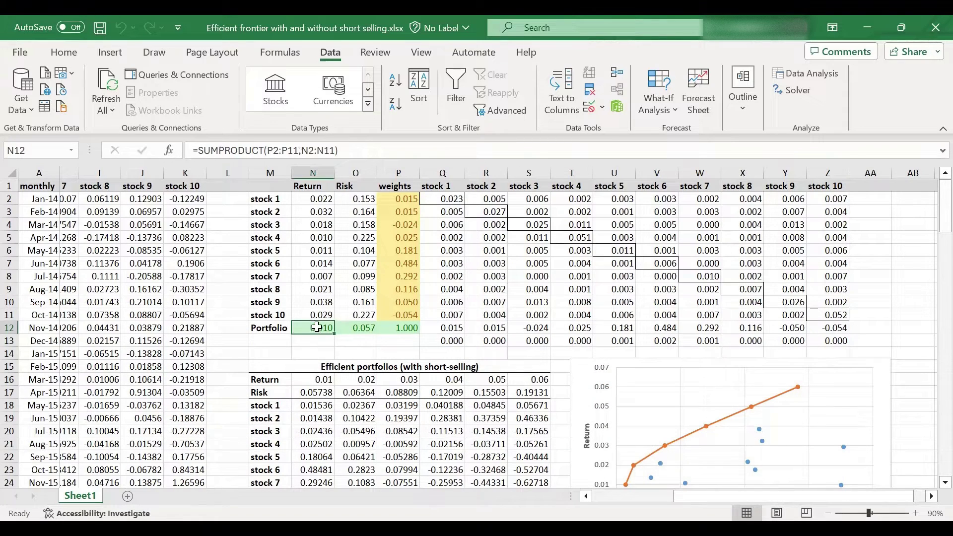
{"action": "left_click", "coordinate": [348, 329]}
{"action": "left_click_drag", "start_coordinate": [395, 199], "coordinate": [399, 317]}
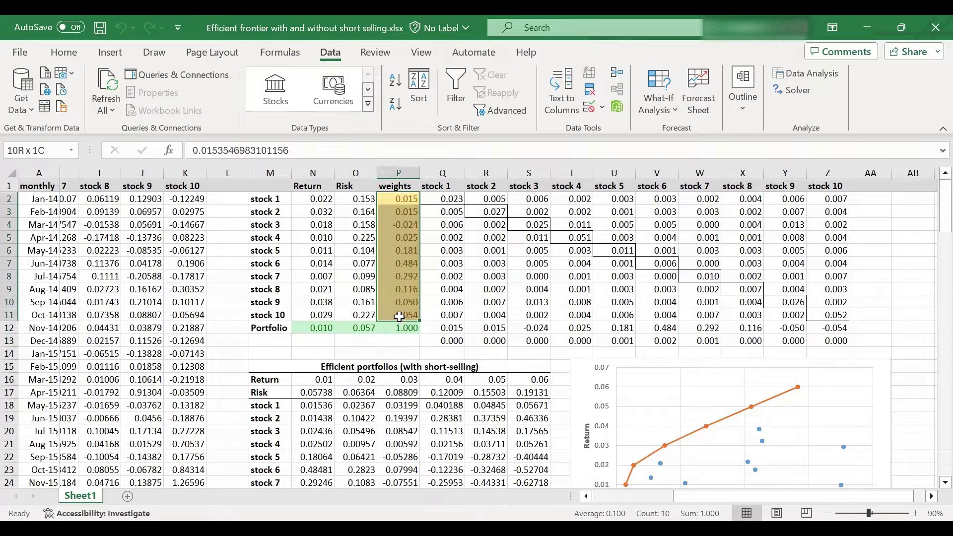
Enter 0.1 as the weight of stocks 1 and 2, then select both to fill down to P11
{"action": "left_click", "coordinate": [399, 201]}
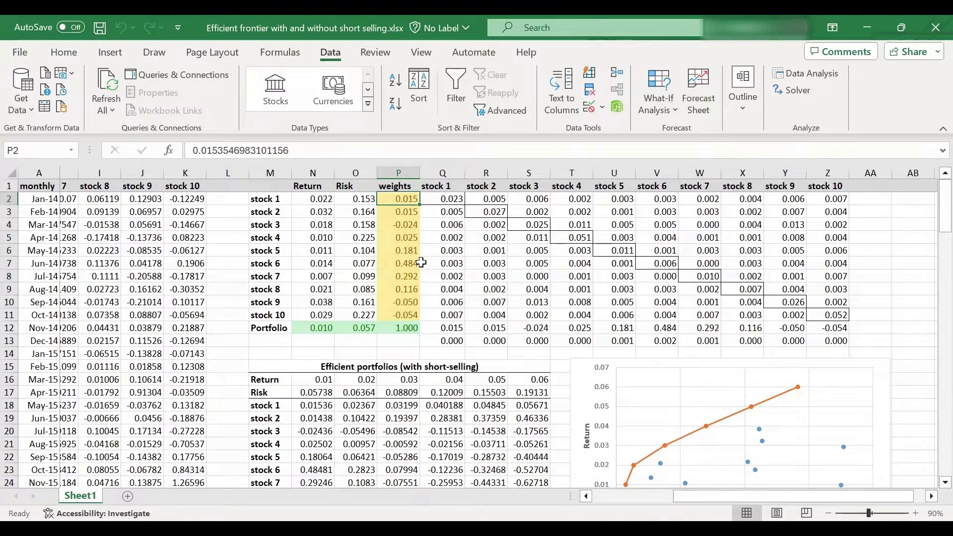
{"action": "type", "text": "0.1"}
{"action": "key", "text": "Return"}
{"action": "type", "text": "0"}
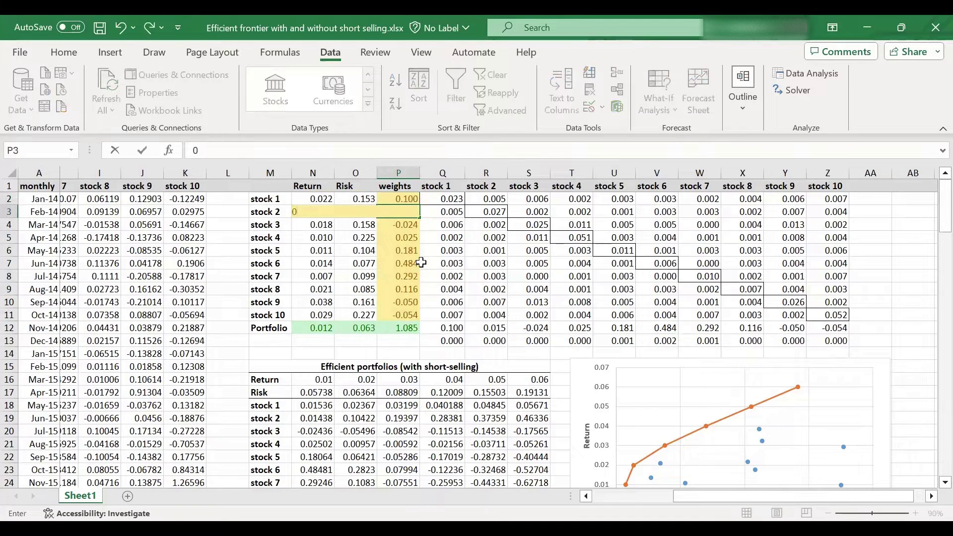
{"action": "type", "text": ".1"}
{"action": "key", "text": "Return"}
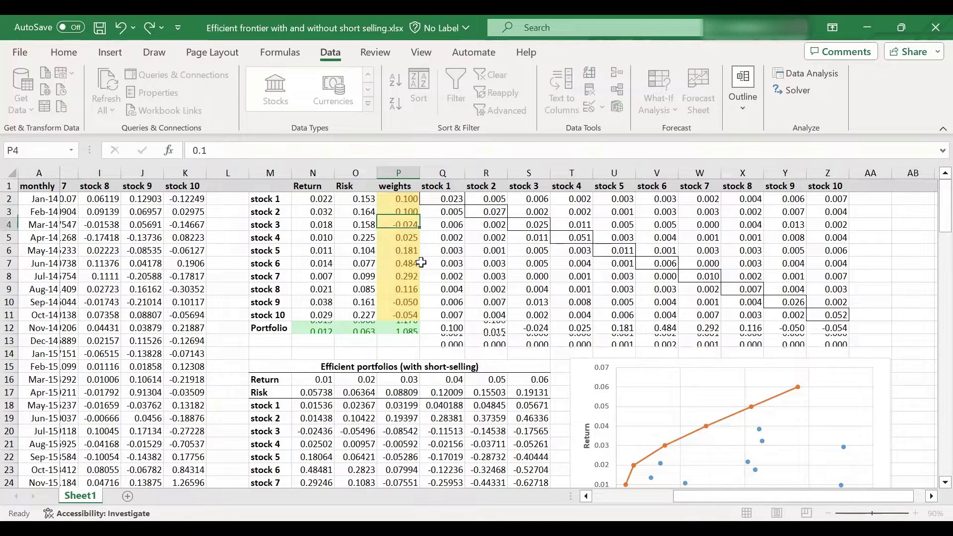
{"action": "left_click_drag", "start_coordinate": [398, 199], "coordinate": [425, 312]}
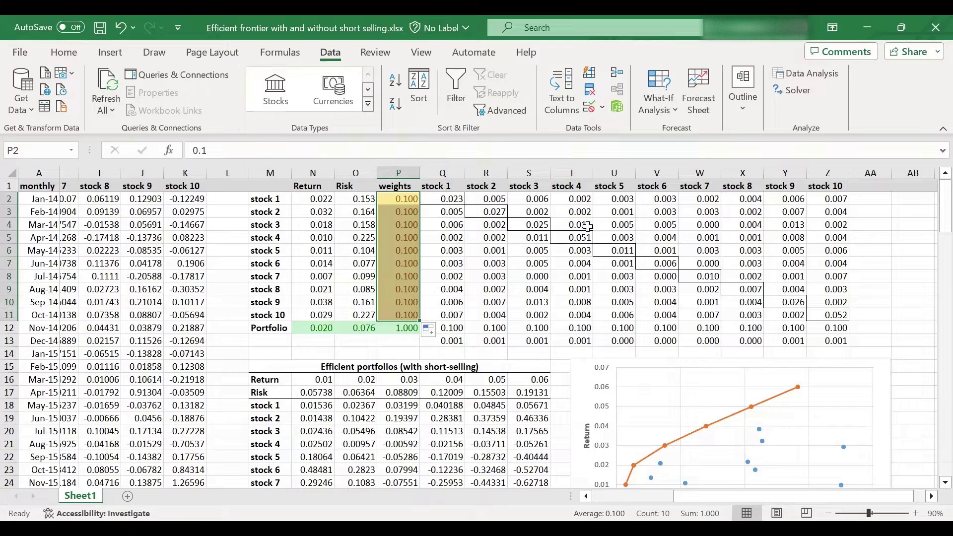
{"action": "left_click", "coordinate": [794, 93]}
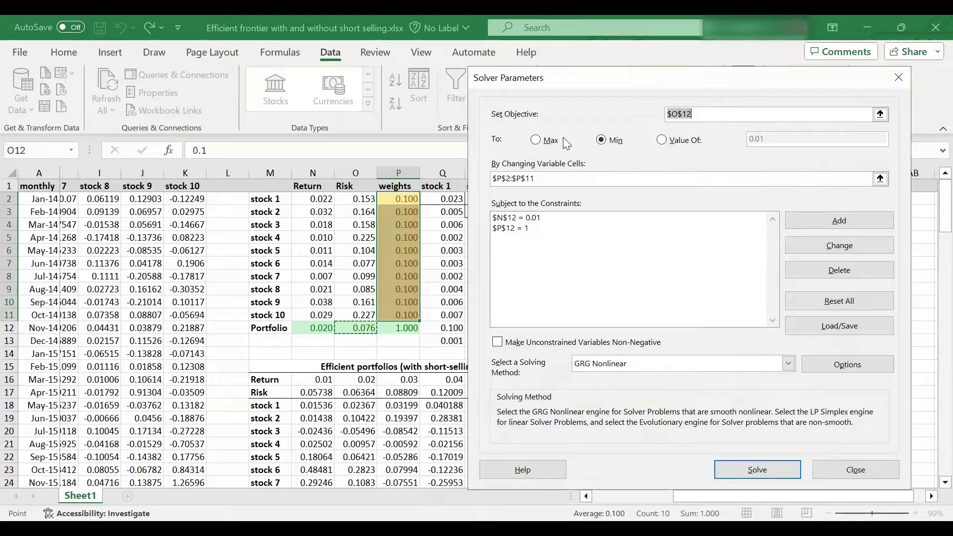
Solve to minimise O12 over P2:P11, with constraints N12 = 0.01 and P12 = 1
{"action": "left_click", "coordinate": [702, 113]}
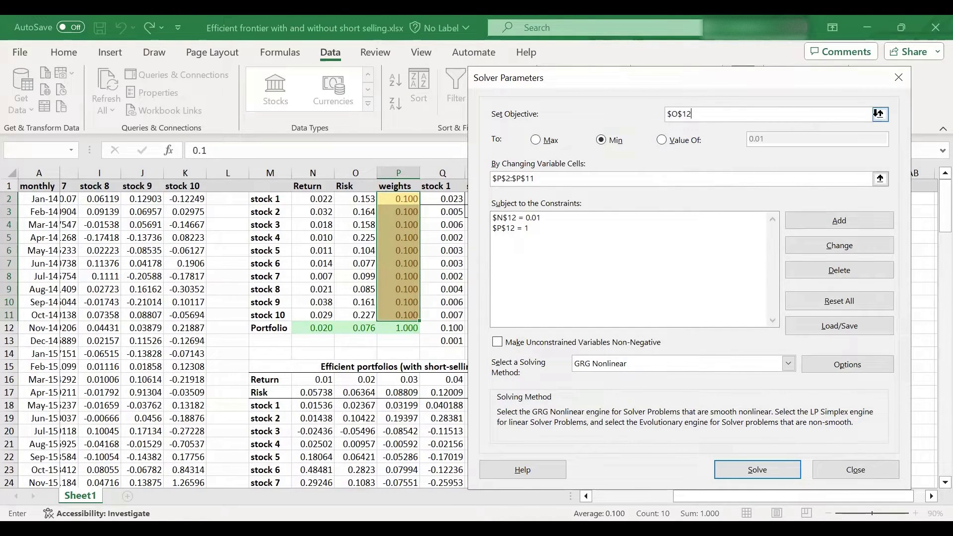
{"action": "left_click", "coordinate": [880, 115]}
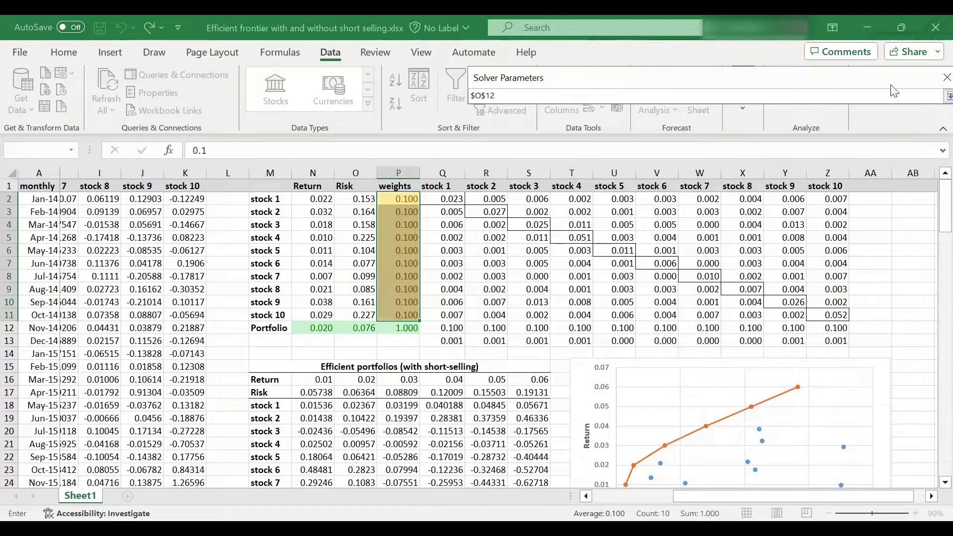
{"action": "key", "text": "Return"}
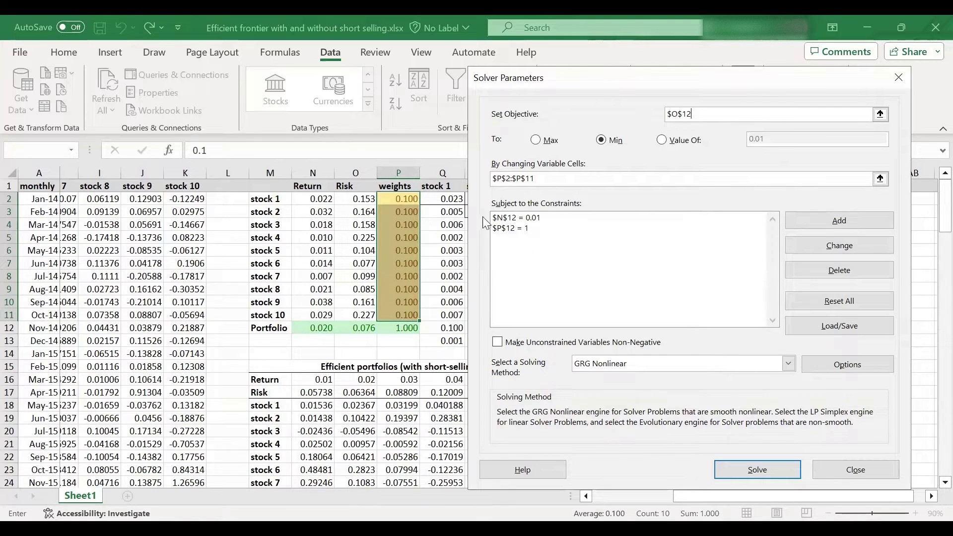
{"action": "left_click", "coordinate": [522, 219]}
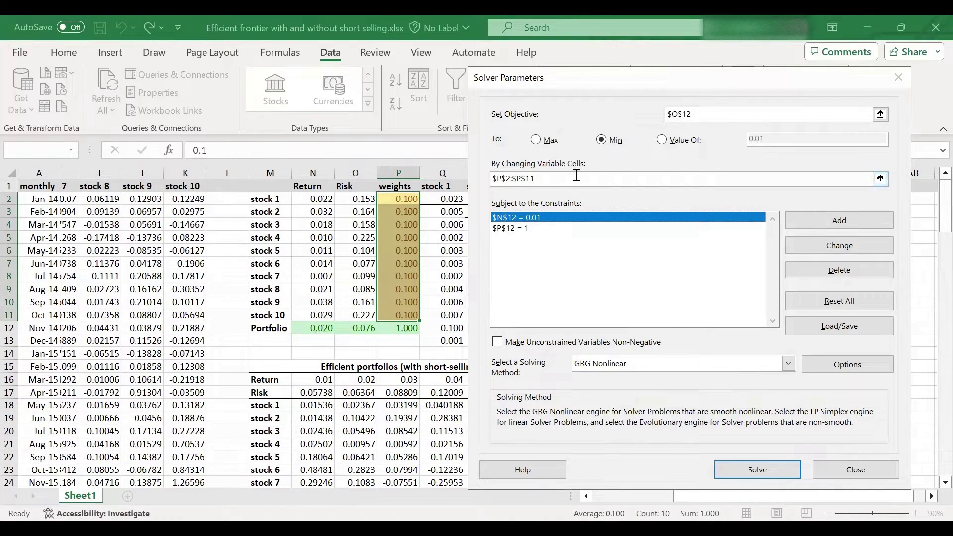
{"action": "left_click", "coordinate": [553, 229]}
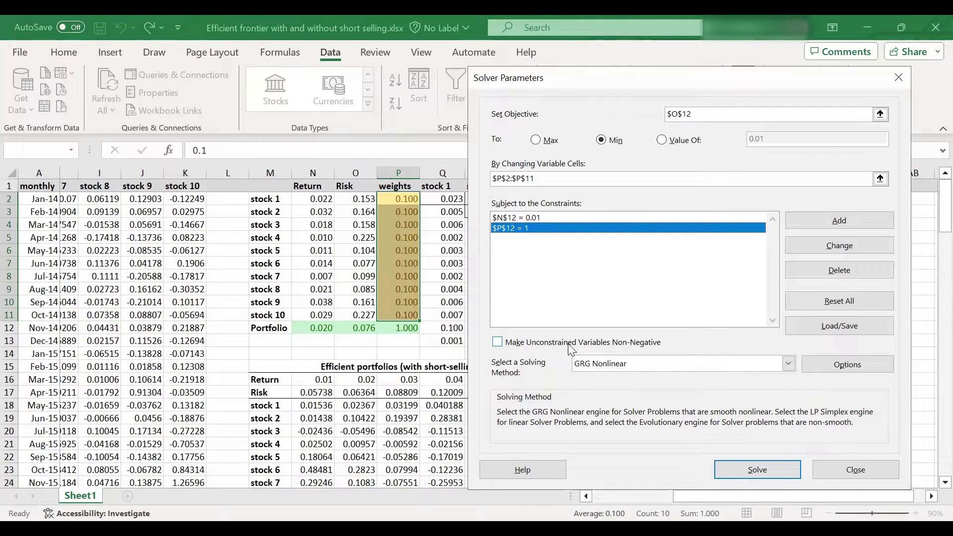
{"action": "left_click", "coordinate": [735, 474]}
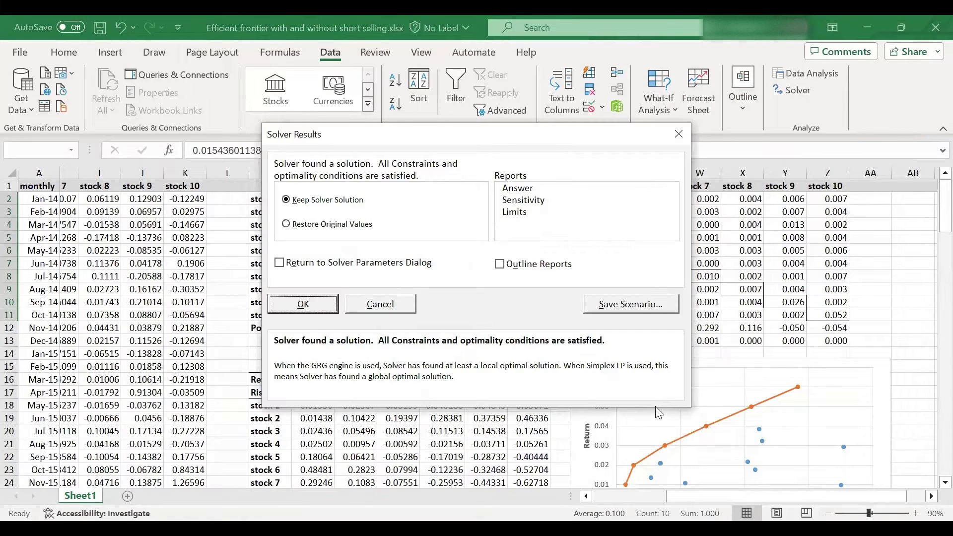
Keep Solver's solution and confirm the portfolio return of 0.010 at 0.057 risk
{"action": "left_click", "coordinate": [310, 304]}
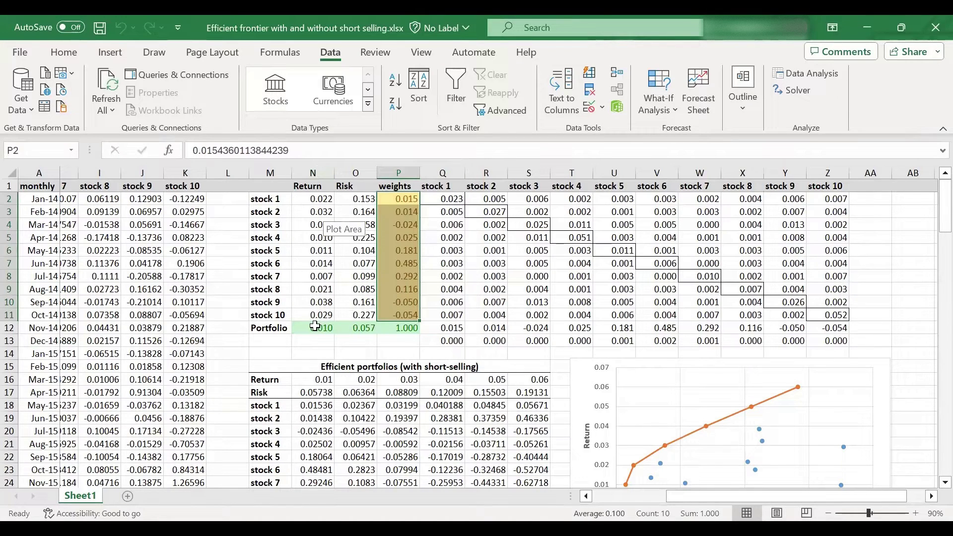
{"action": "left_click", "coordinate": [314, 327]}
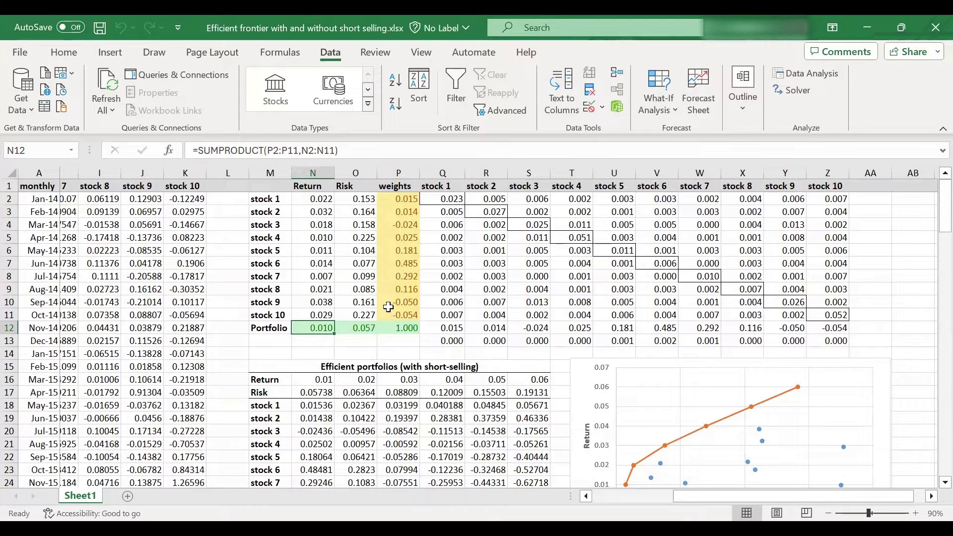
{"action": "scroll", "coordinate": [396, 235], "scroll_direction": "down", "scroll_amount": 1}
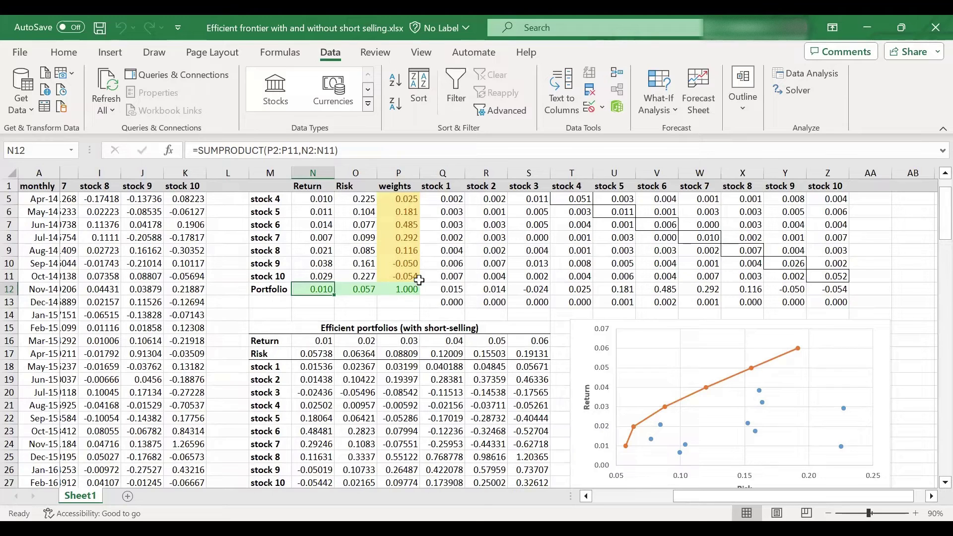
{"action": "scroll", "coordinate": [420, 270], "scroll_direction": "down", "scroll_amount": 1}
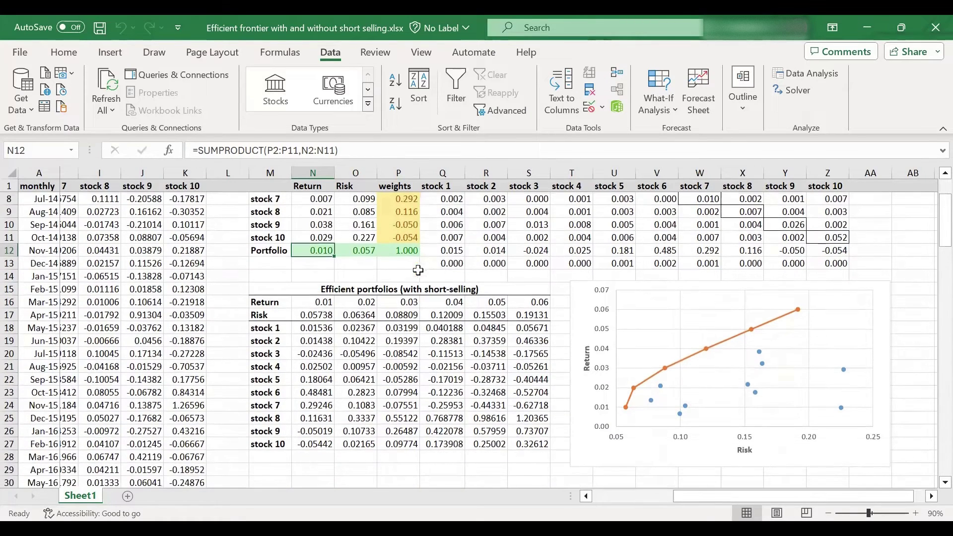
{"action": "left_click", "coordinate": [329, 301]}
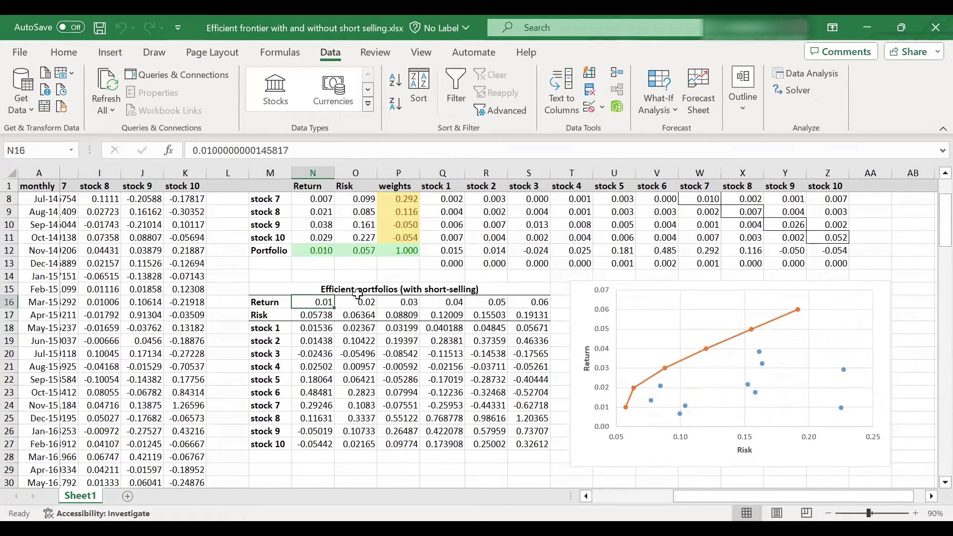
{"action": "left_click", "coordinate": [358, 302]}
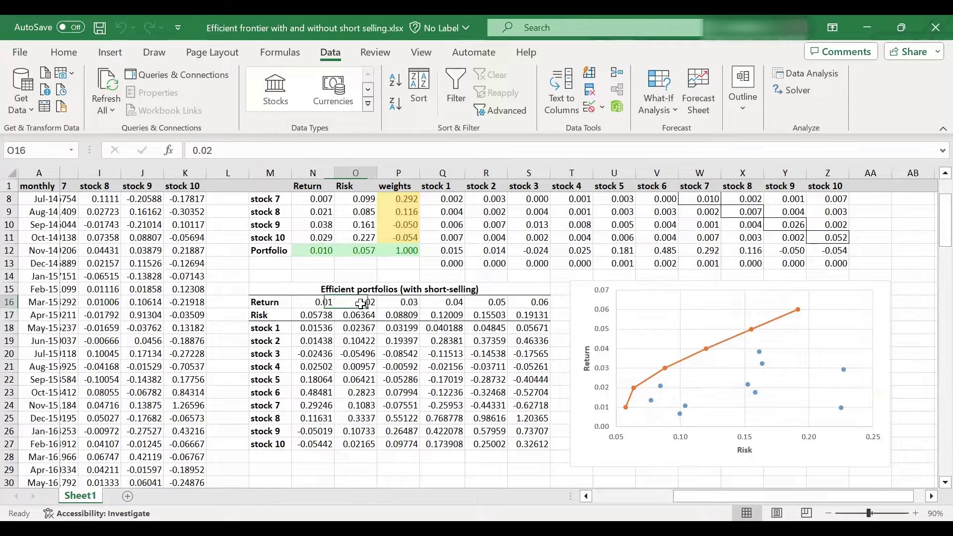
{"action": "left_click", "coordinate": [524, 301]}
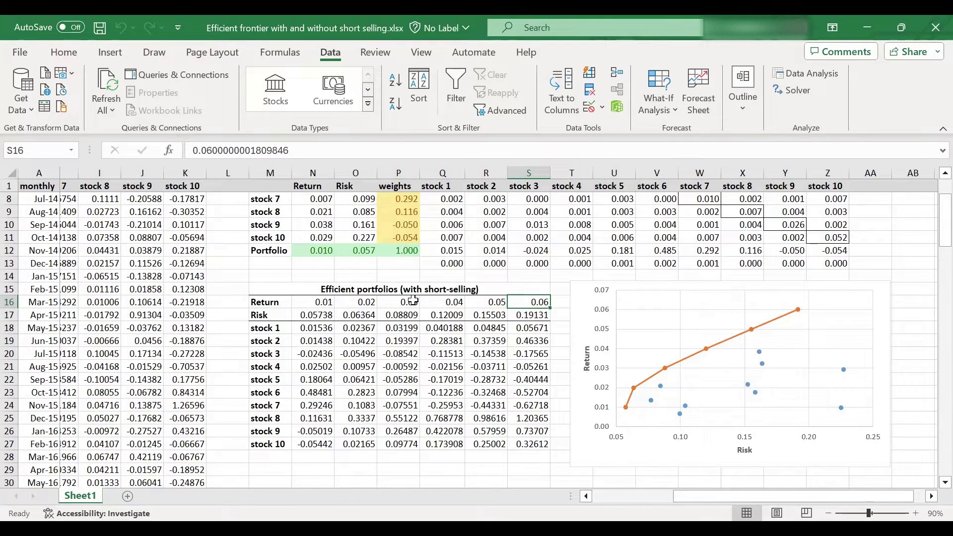
{"action": "scroll", "coordinate": [414, 300], "scroll_direction": "up", "scroll_amount": 2}
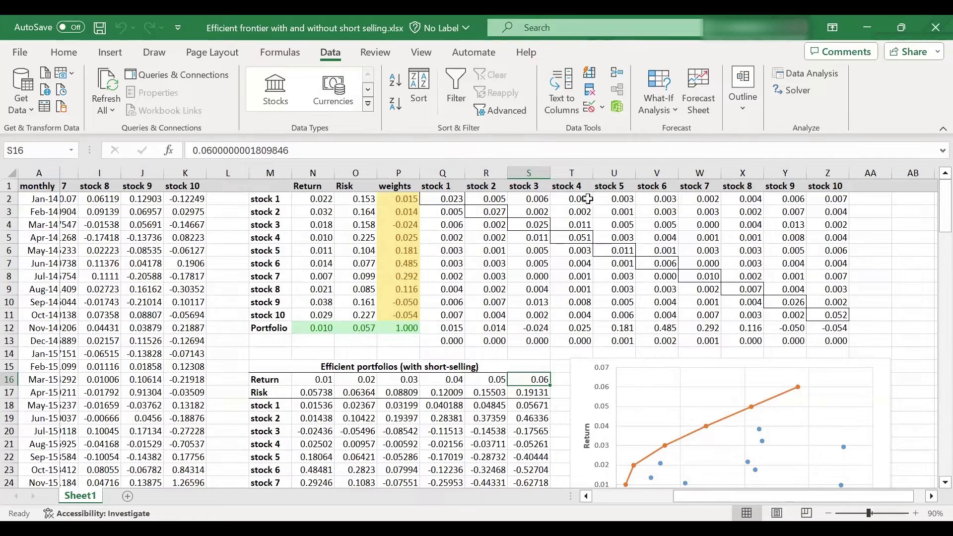
Re-solve with Make Unconstrained Variables Non-Negative ticked, so no stock weight can go negative
{"action": "left_click", "coordinate": [791, 93]}
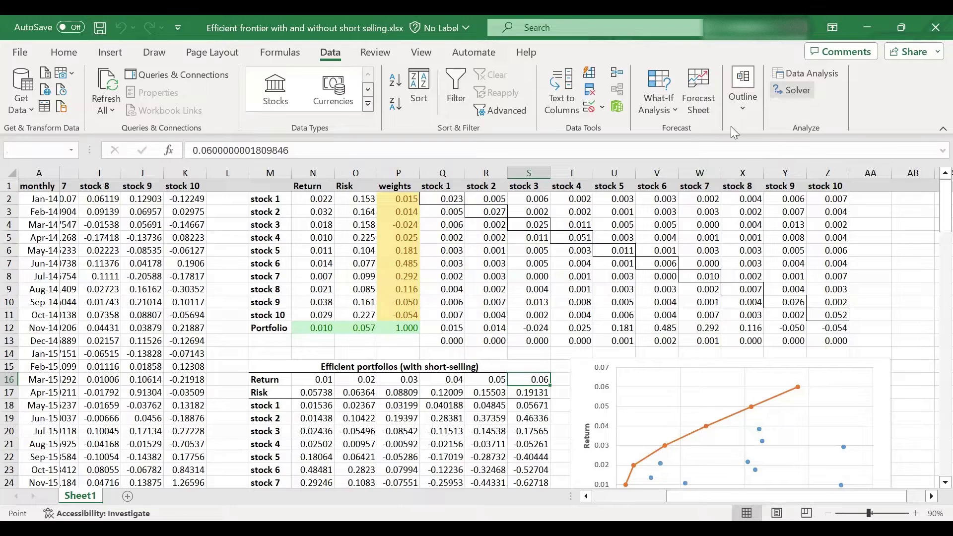
{"action": "left_click", "coordinate": [473, 342]}
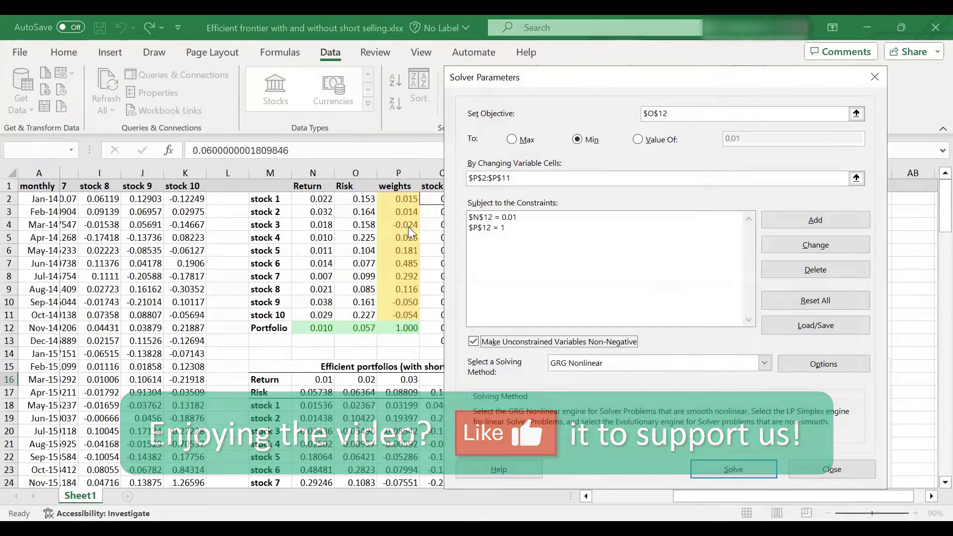
{"action": "left_click", "coordinate": [722, 471]}
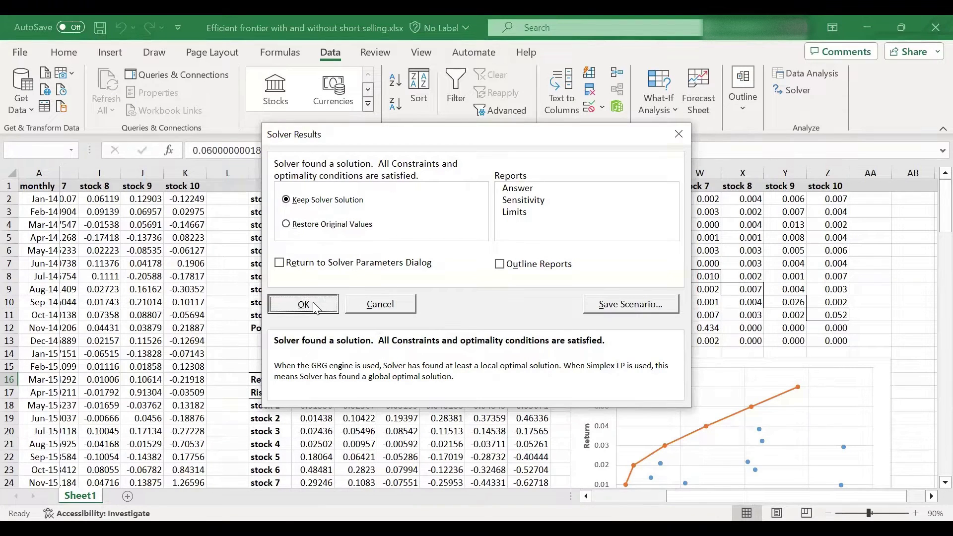
Keep the no-short-selling solution: stocks 4–7 weighted 0.032, 0.158, 0.377, 0.434, giving 0.062 risk
{"action": "left_click", "coordinate": [316, 306]}
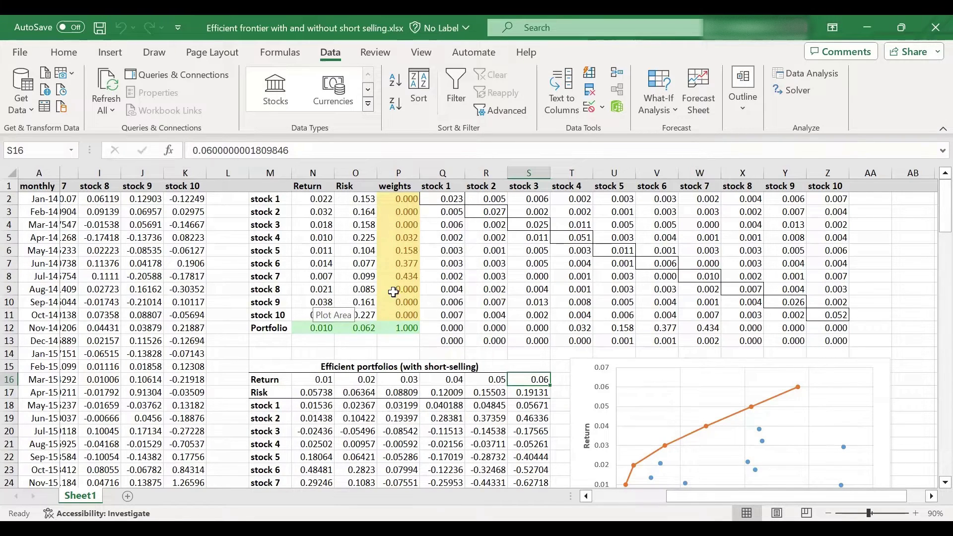
{"action": "left_click_drag", "start_coordinate": [394, 237], "coordinate": [394, 278]}
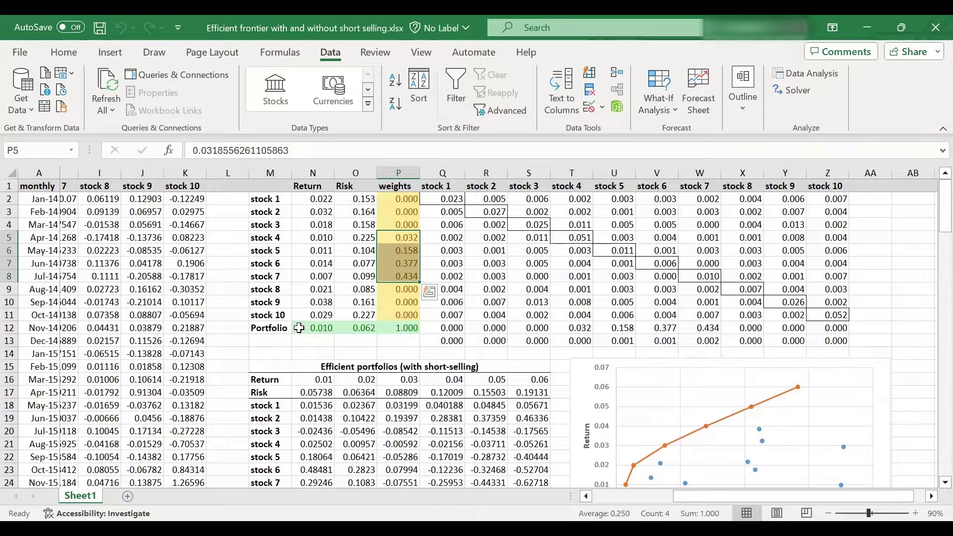
{"action": "left_click", "coordinate": [350, 327]}
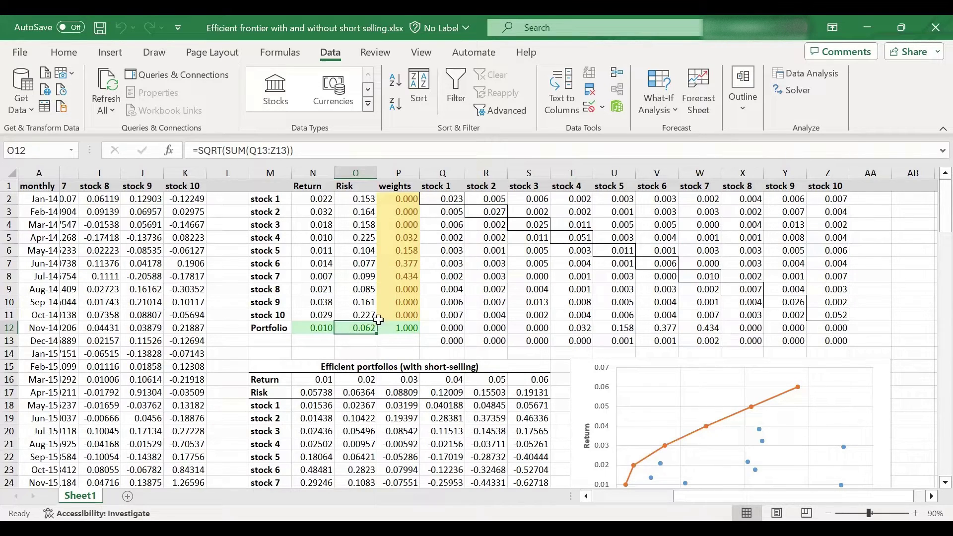
{"action": "left_click", "coordinate": [403, 313]}
{"action": "left_click", "coordinate": [405, 297]}
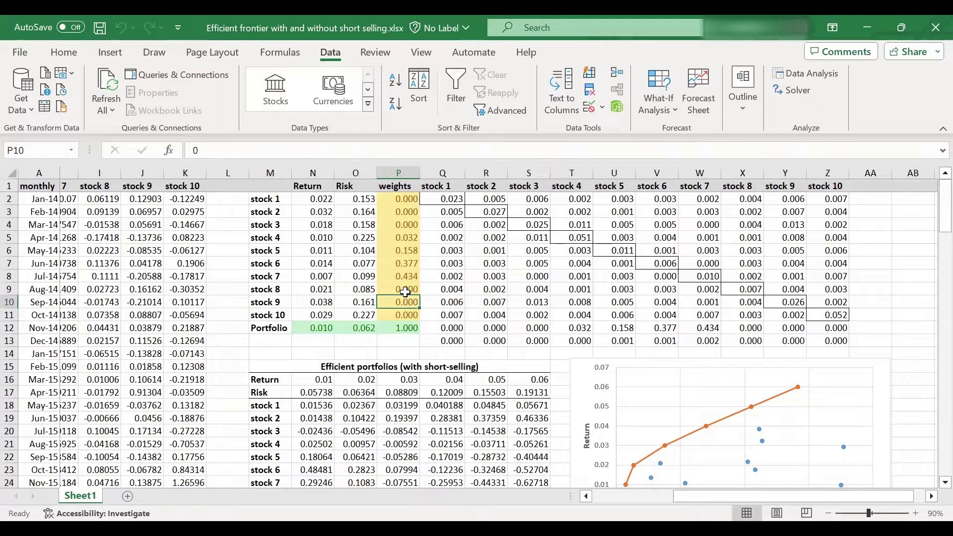
{"action": "left_click", "coordinate": [405, 289]}
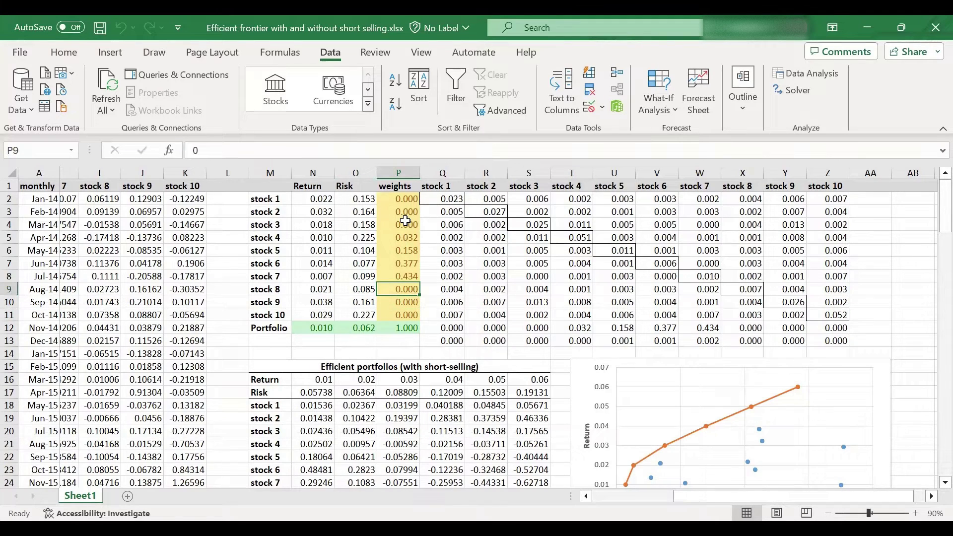
{"action": "left_click", "coordinate": [358, 330]}
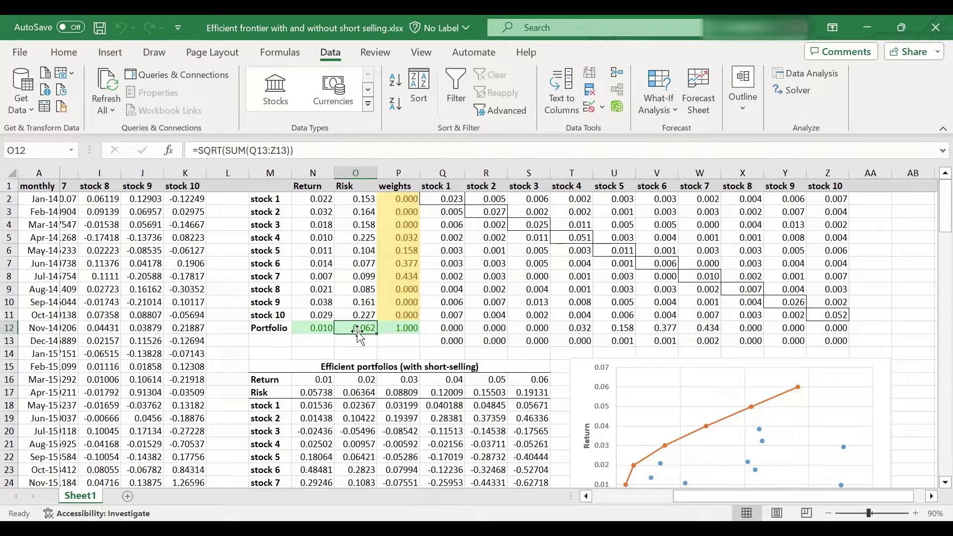
{"action": "left_click", "coordinate": [320, 316]}
{"action": "left_click", "coordinate": [321, 328]}
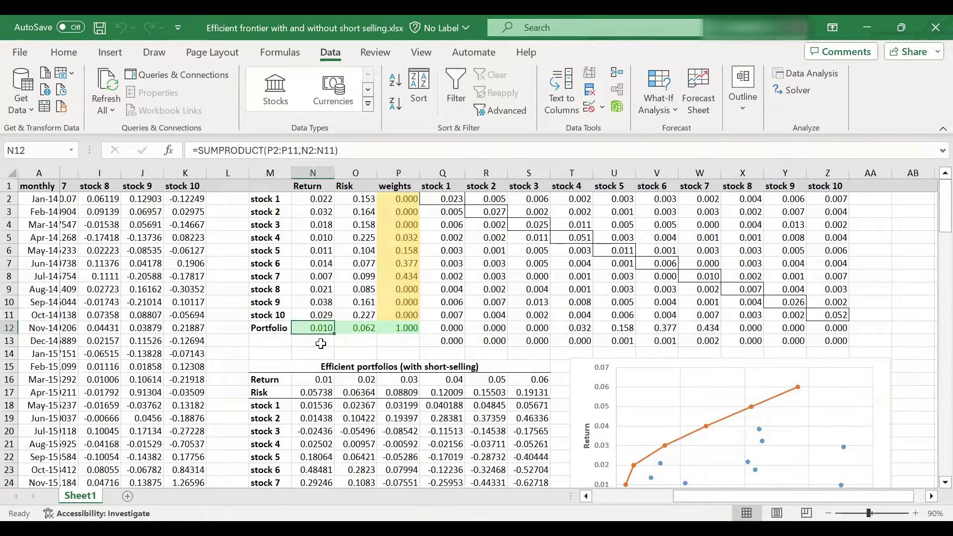
{"action": "key", "text": "ctrl+Down"}
{"action": "left_click", "coordinate": [352, 328]}
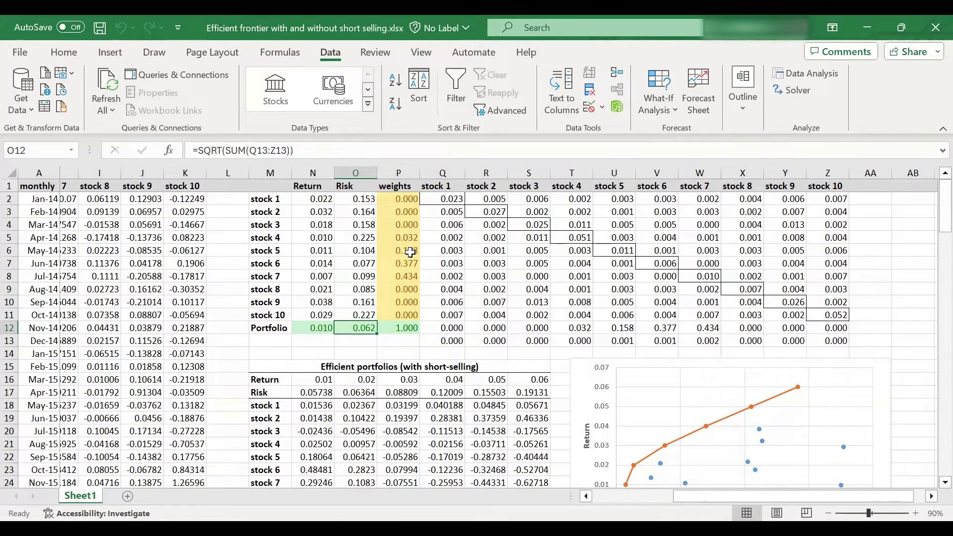
{"action": "scroll", "coordinate": [411, 252], "scroll_direction": "down", "scroll_amount": 4}
{"action": "scroll", "coordinate": [410, 252], "scroll_direction": "down", "scroll_amount": 4}
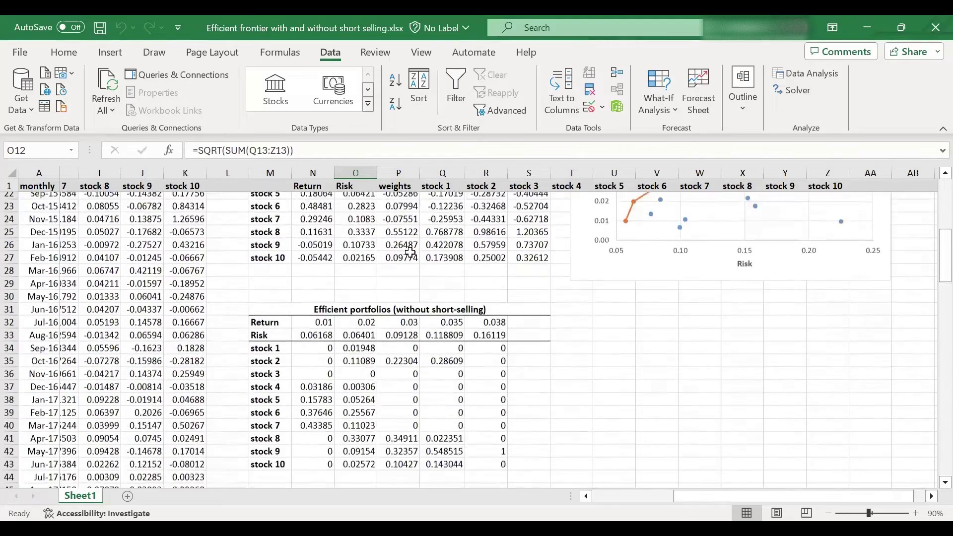
{"action": "left_click_drag", "start_coordinate": [327, 277], "coordinate": [323, 413]}
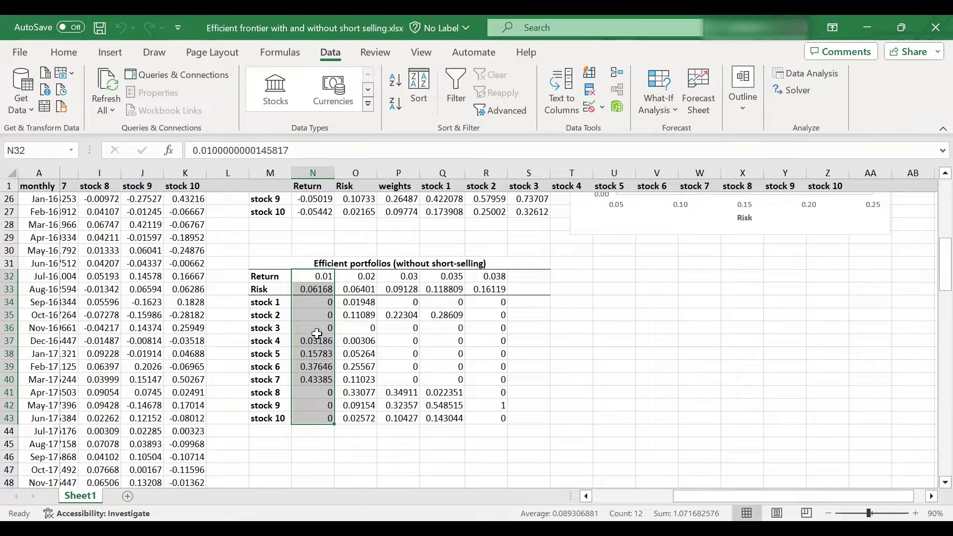
{"action": "scroll", "coordinate": [317, 334], "scroll_direction": "up", "scroll_amount": 8}
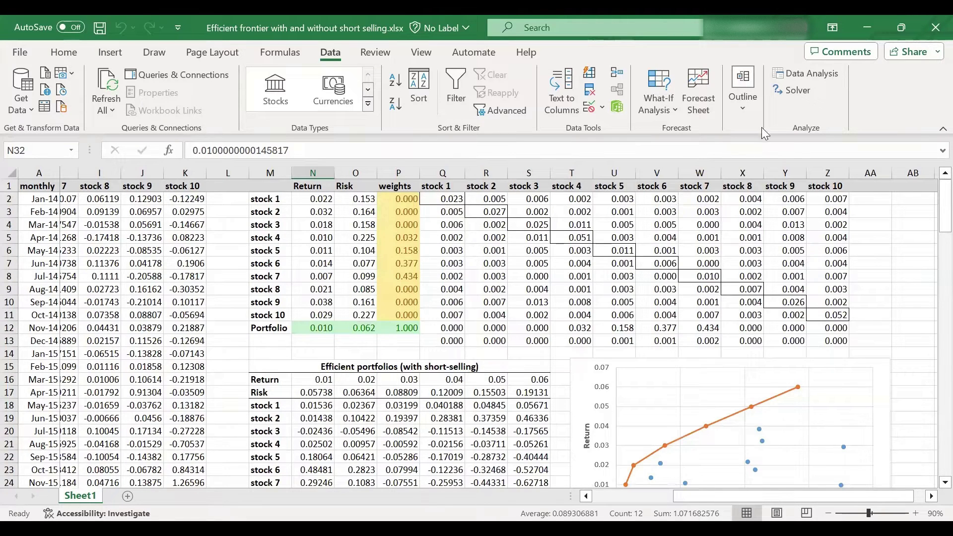
Change the N12 return constraint from 0.01 to 0.02 and solve without short selling
{"action": "left_click", "coordinate": [788, 91]}
{"action": "left_click", "coordinate": [542, 219]}
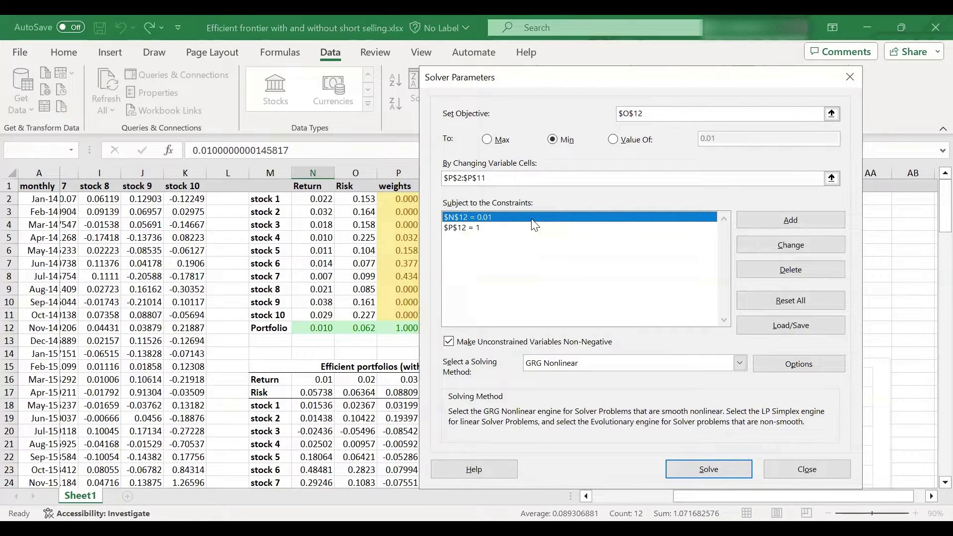
{"action": "left_click", "coordinate": [748, 246]}
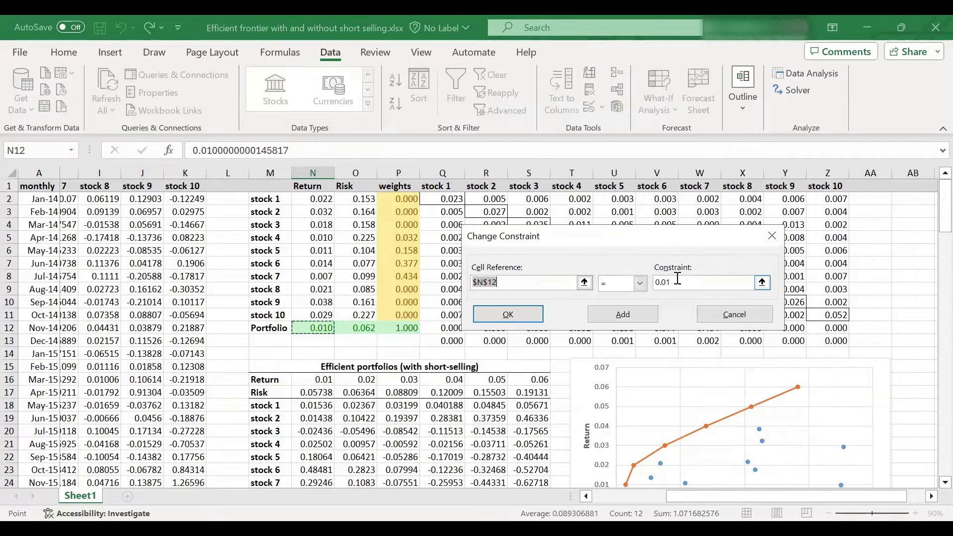
{"action": "left_click", "coordinate": [678, 281]}
{"action": "key", "text": "BackSpace"}
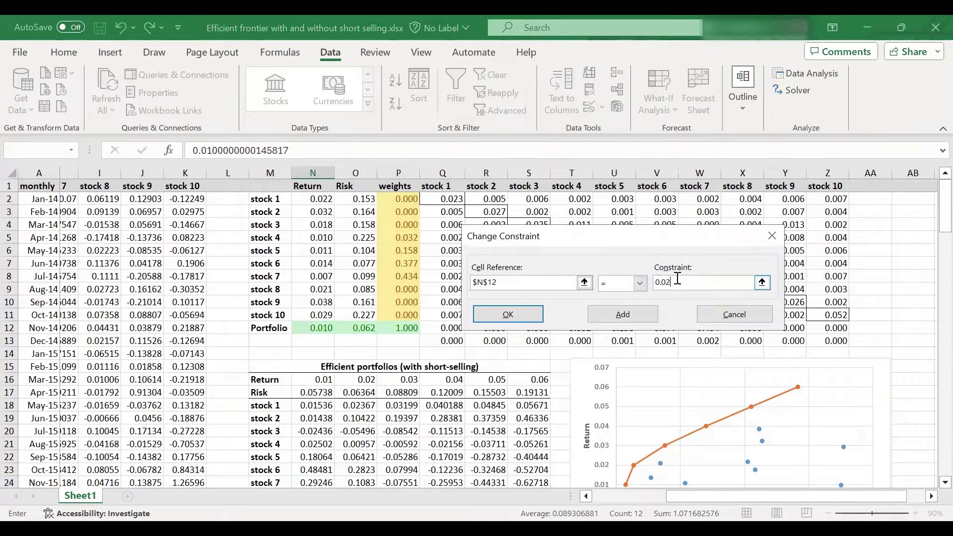
{"action": "left_click", "coordinate": [518, 313]}
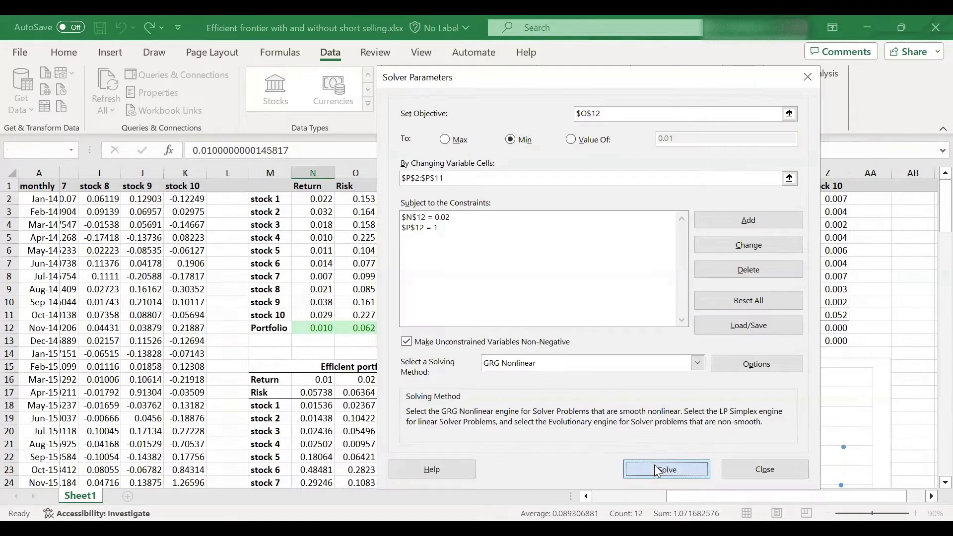
{"action": "key", "text": "Return"}
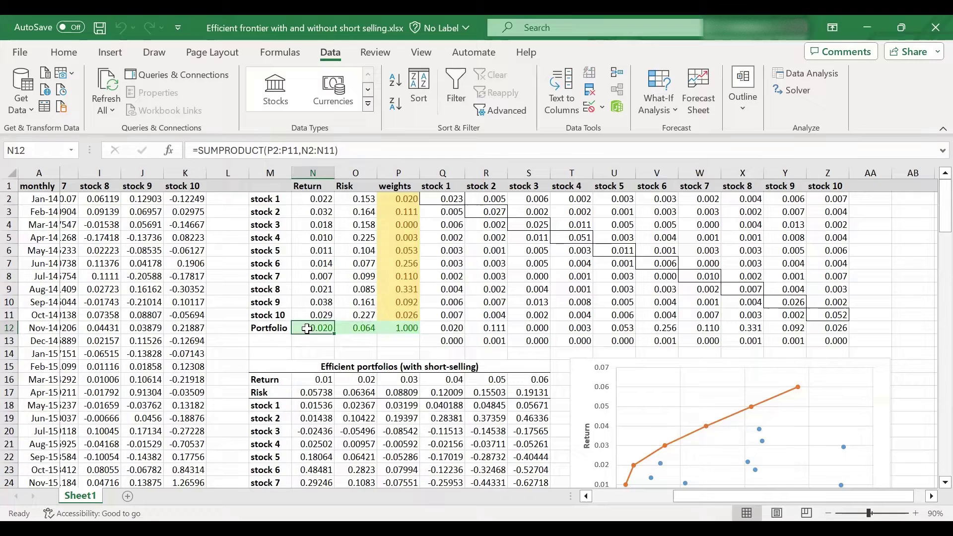
Check the no-short-selling table's 0.02-return column: risk 0.06401, stock 8 weight 0.33077
{"action": "left_click", "coordinate": [351, 326]}
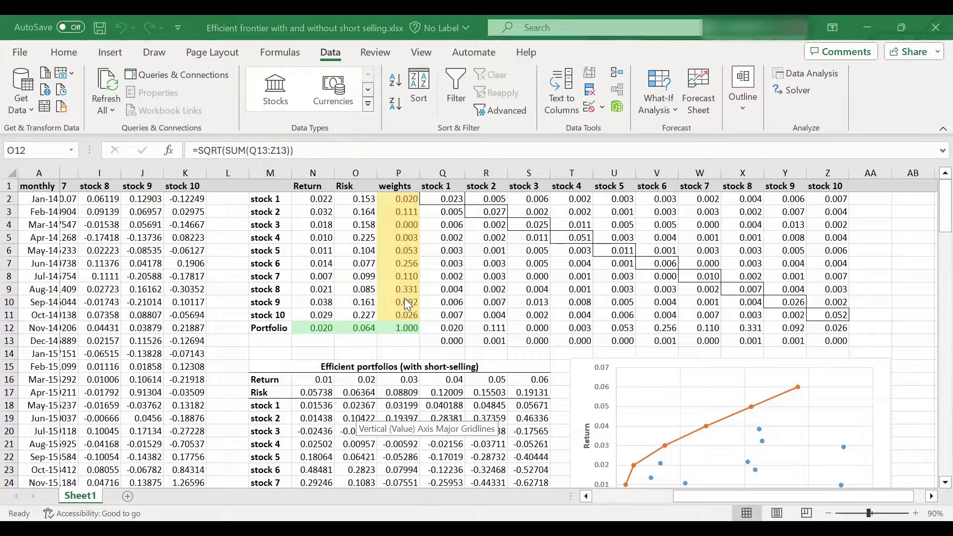
{"action": "scroll", "coordinate": [395, 308], "scroll_direction": "down", "scroll_amount": 6}
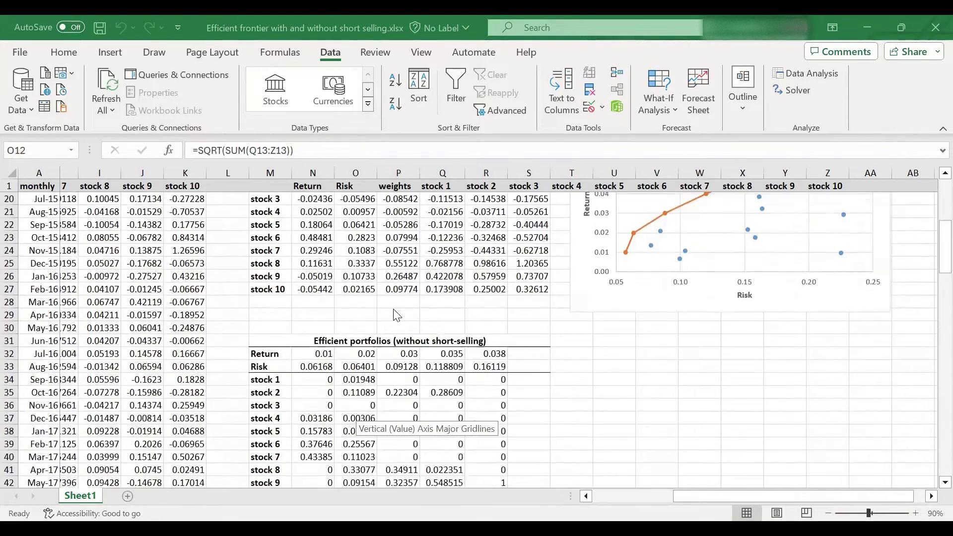
{"action": "scroll", "coordinate": [397, 315], "scroll_direction": "down", "scroll_amount": 2}
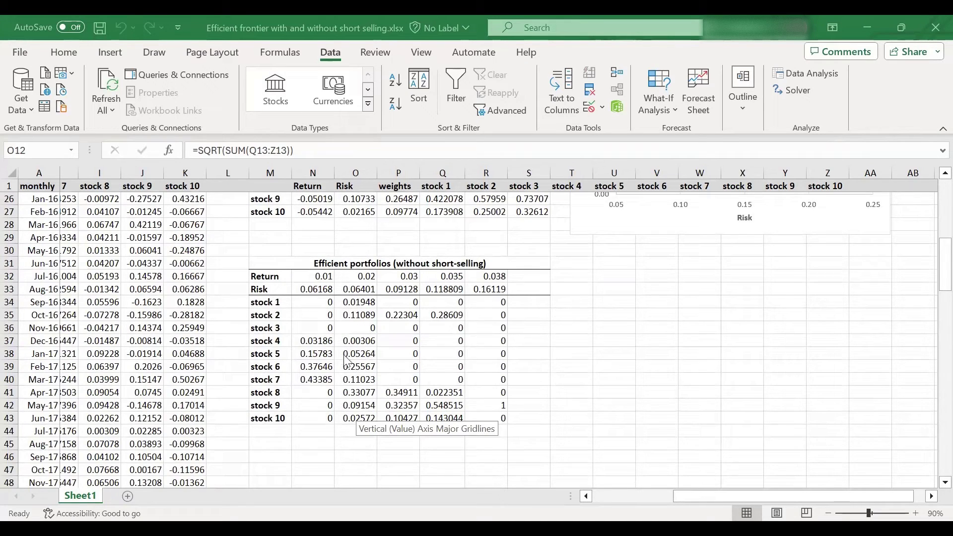
{"action": "left_click", "coordinate": [350, 327]}
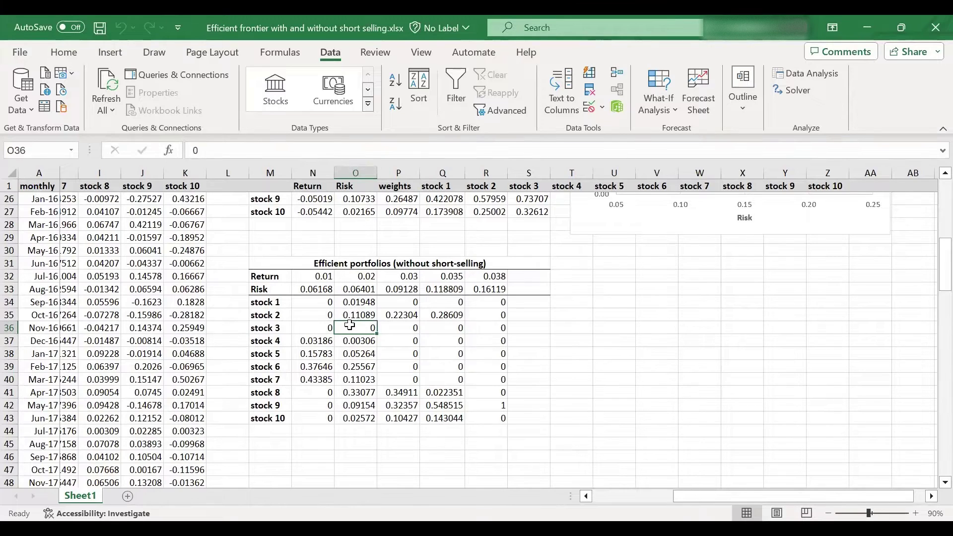
{"action": "left_click", "coordinate": [354, 276]}
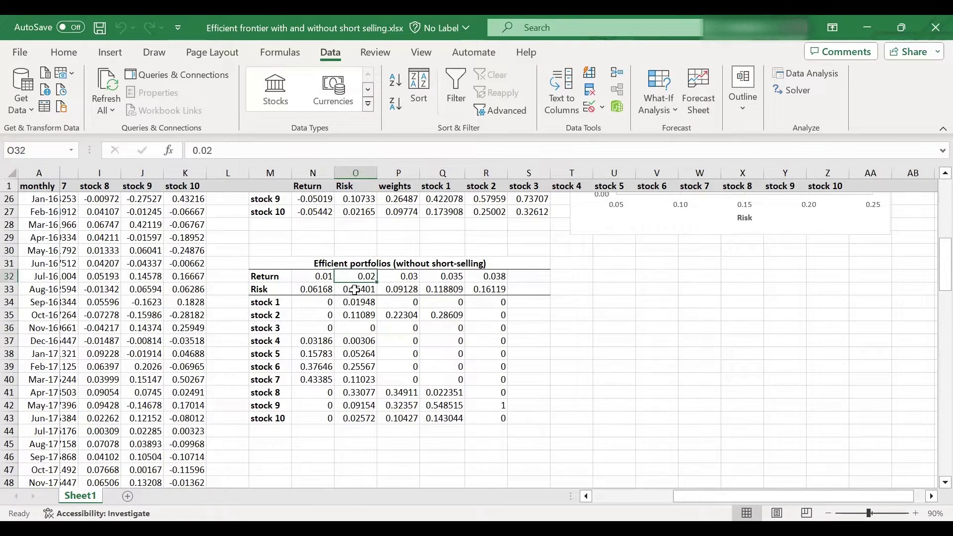
{"action": "left_click", "coordinate": [355, 290]}
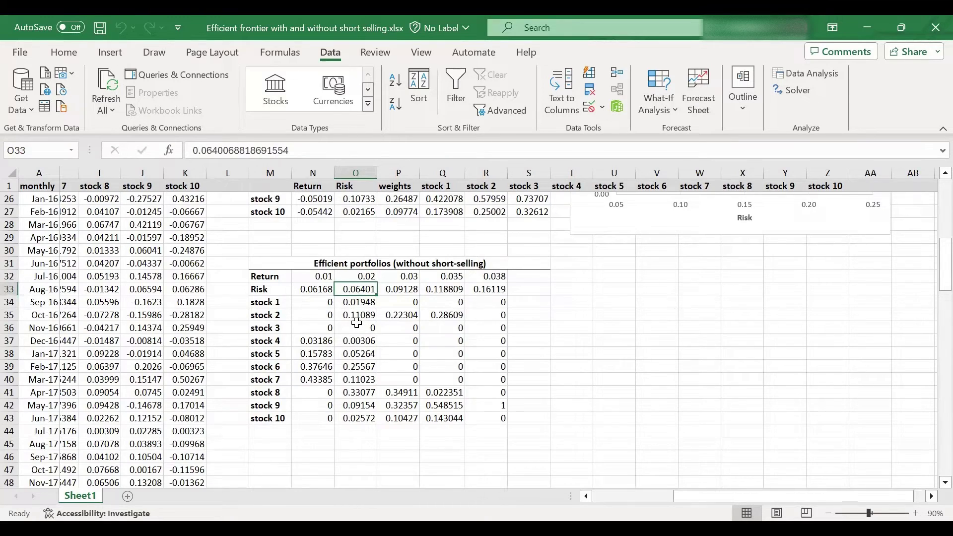
{"action": "scroll", "coordinate": [357, 322], "scroll_direction": "up", "scroll_amount": 6}
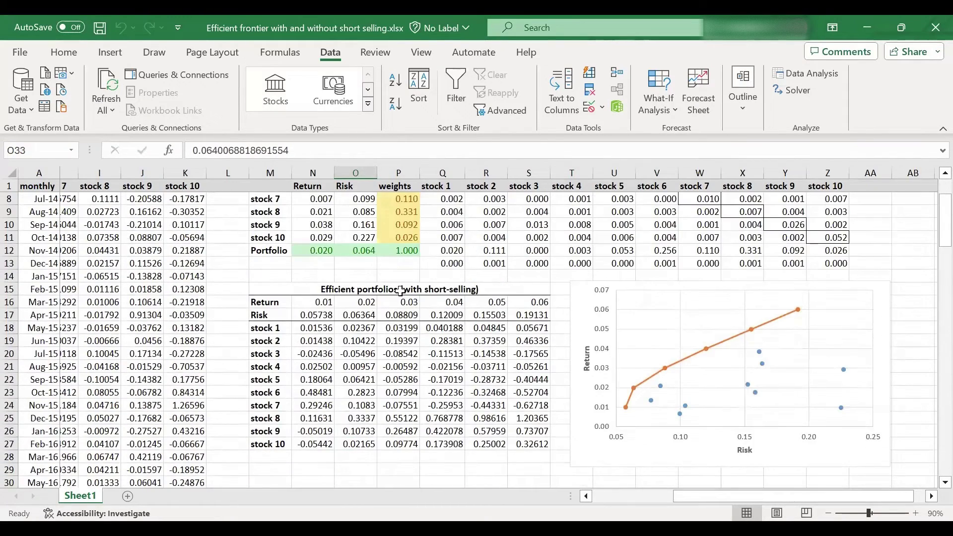
Retarget N12 to 0.03, solve, and keep the weights giving 0.091 risk
{"action": "left_click", "coordinate": [794, 91]}
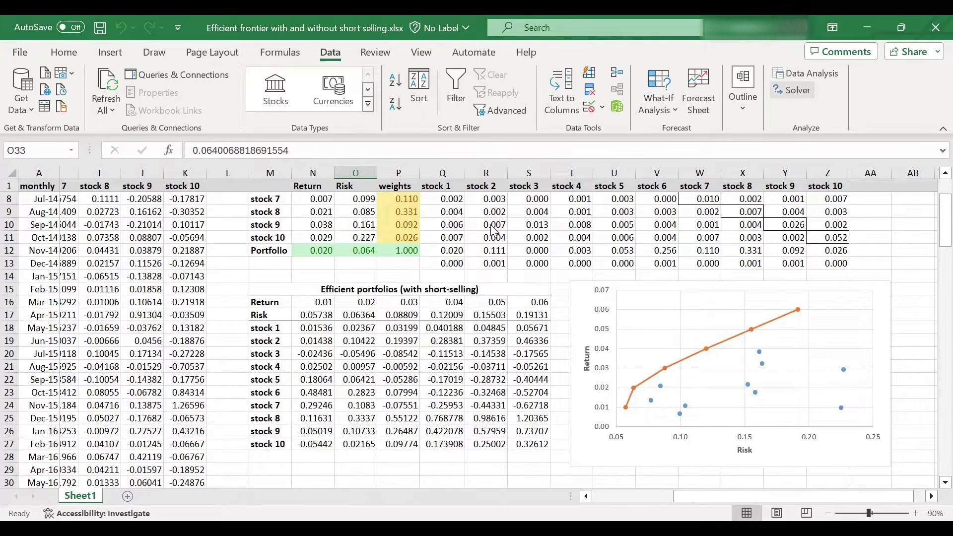
{"action": "left_click", "coordinate": [494, 221]}
{"action": "left_click", "coordinate": [700, 243]}
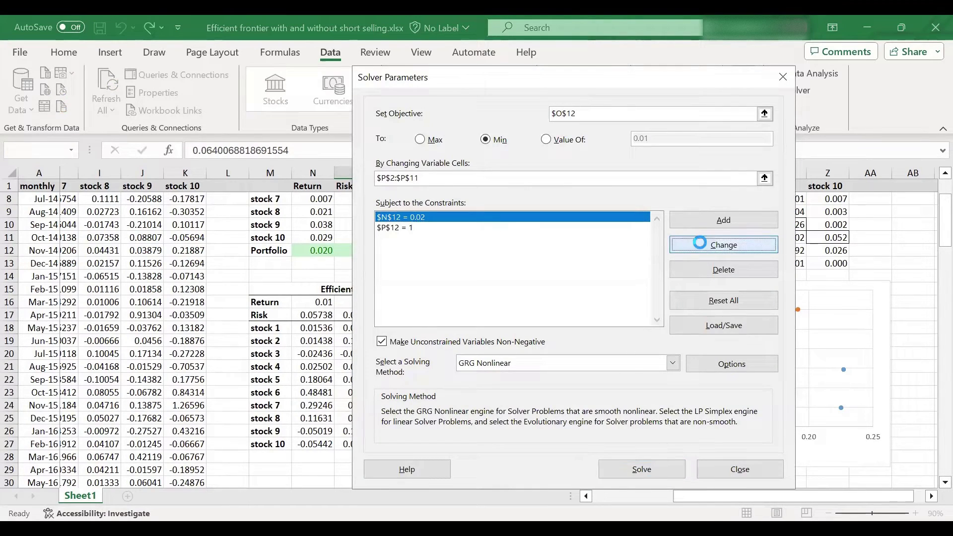
{"action": "left_click", "coordinate": [614, 281]}
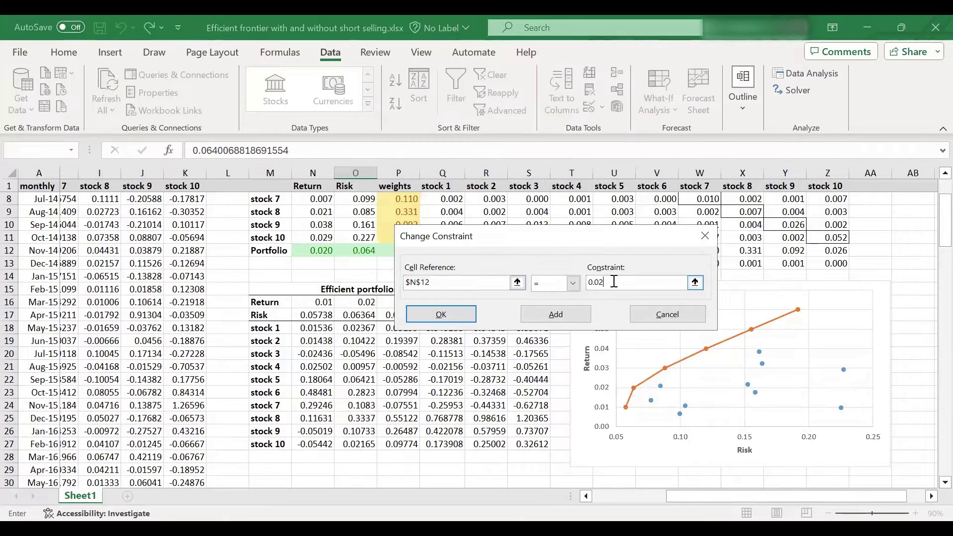
{"action": "key", "text": "BackSpace"}
{"action": "type", "text": "3"}
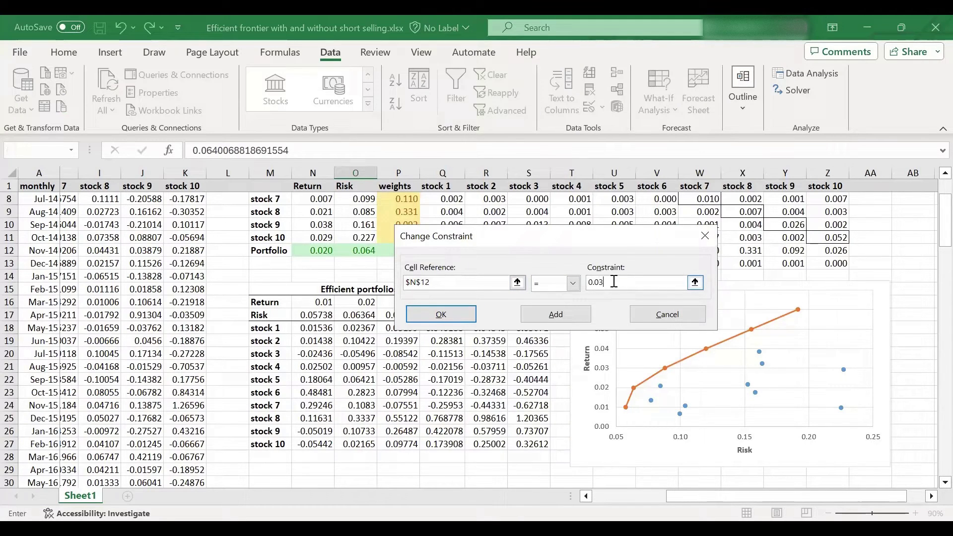
{"action": "left_click", "coordinate": [467, 315]}
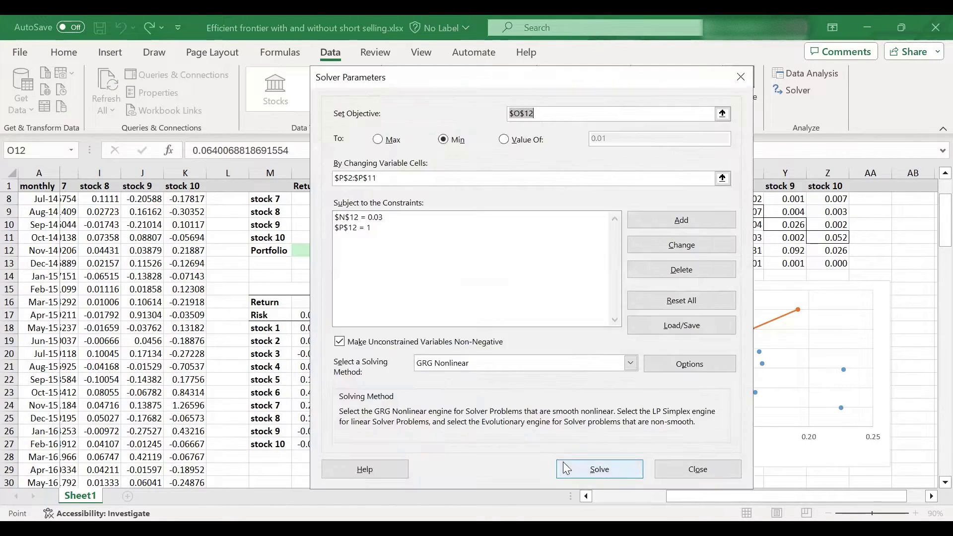
{"action": "key", "text": "Return"}
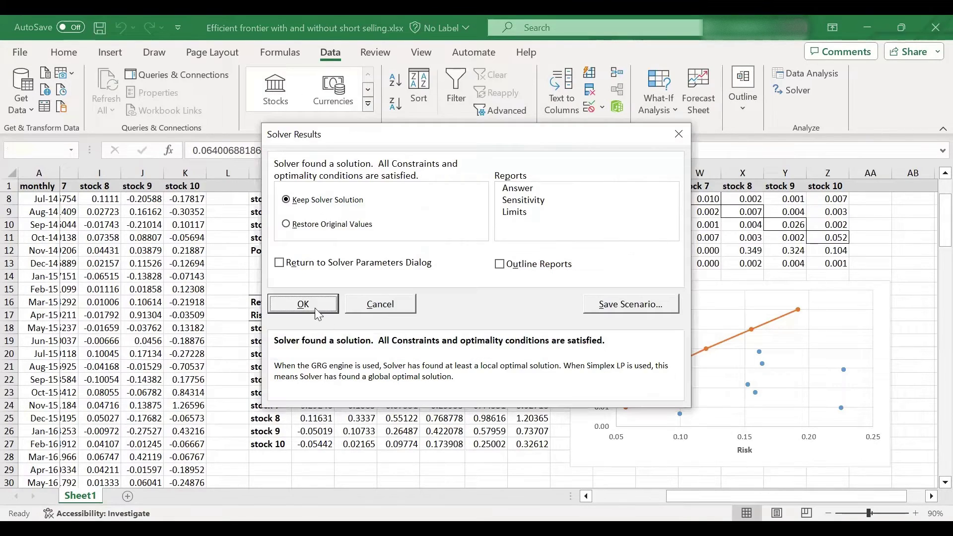
{"action": "key", "text": "Return"}
{"action": "scroll", "coordinate": [387, 218], "scroll_direction": "up", "scroll_amount": 2}
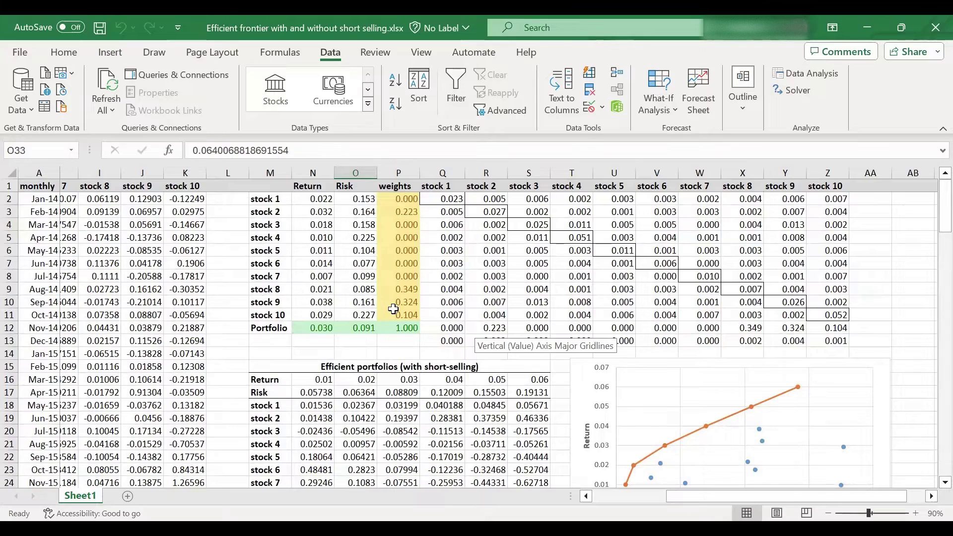
{"action": "scroll", "coordinate": [393, 310], "scroll_direction": "down", "scroll_amount": 7}
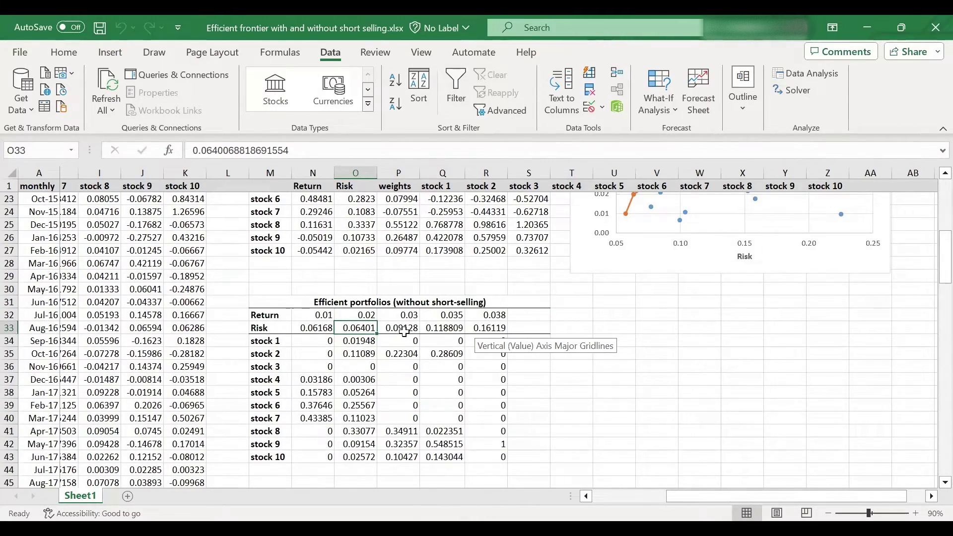
{"action": "left_click", "coordinate": [404, 319]}
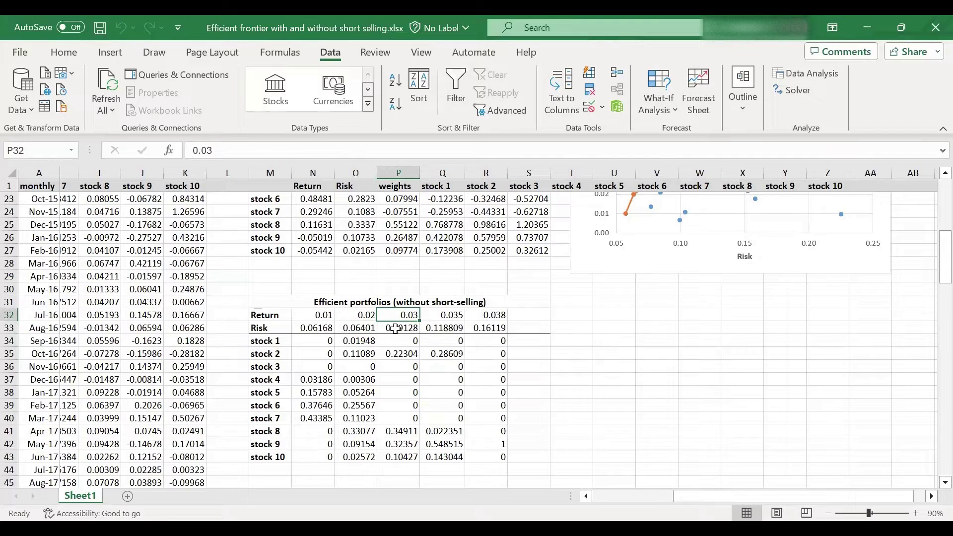
{"action": "left_click", "coordinate": [395, 329]}
{"action": "scroll", "coordinate": [391, 358], "scroll_direction": "up", "scroll_amount": 3}
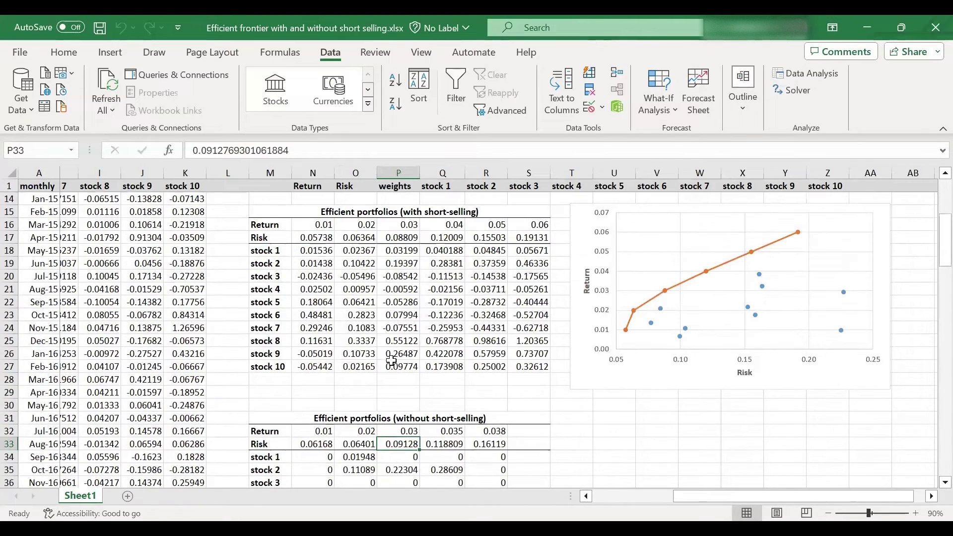
{"action": "left_click", "coordinate": [391, 238]}
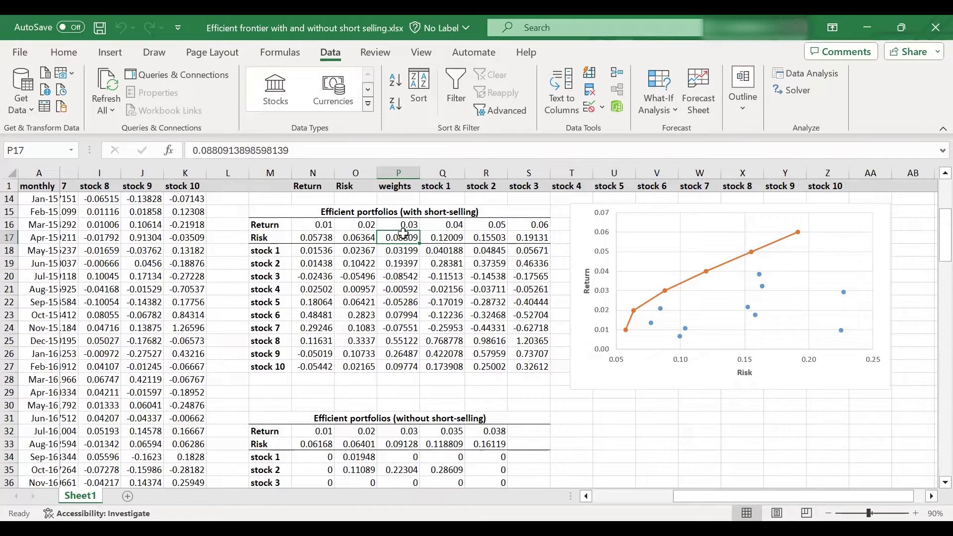
{"action": "scroll", "coordinate": [389, 324], "scroll_direction": "down", "scroll_amount": 1}
{"action": "scroll", "coordinate": [389, 324], "scroll_direction": "down", "scroll_amount": 2}
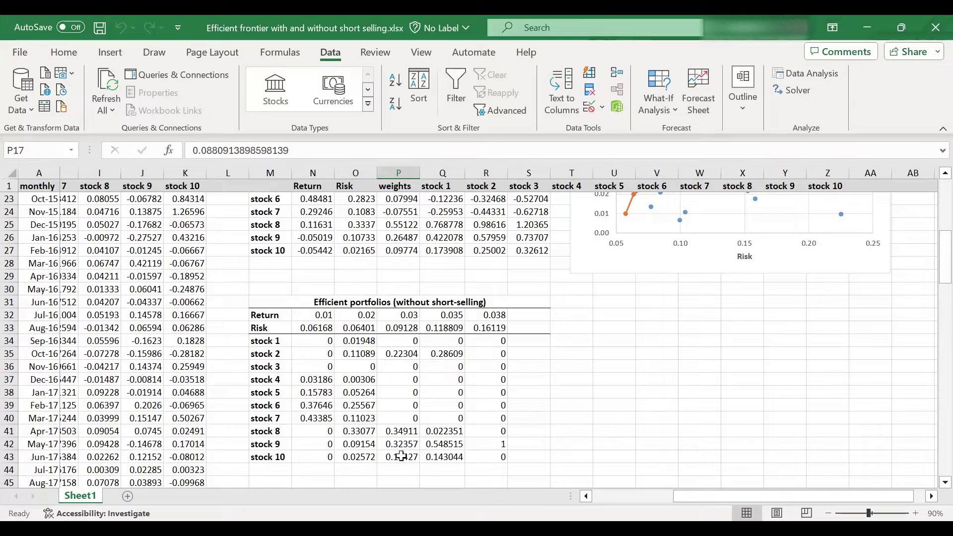
{"action": "scroll", "coordinate": [402, 456], "scroll_direction": "up", "scroll_amount": 6}
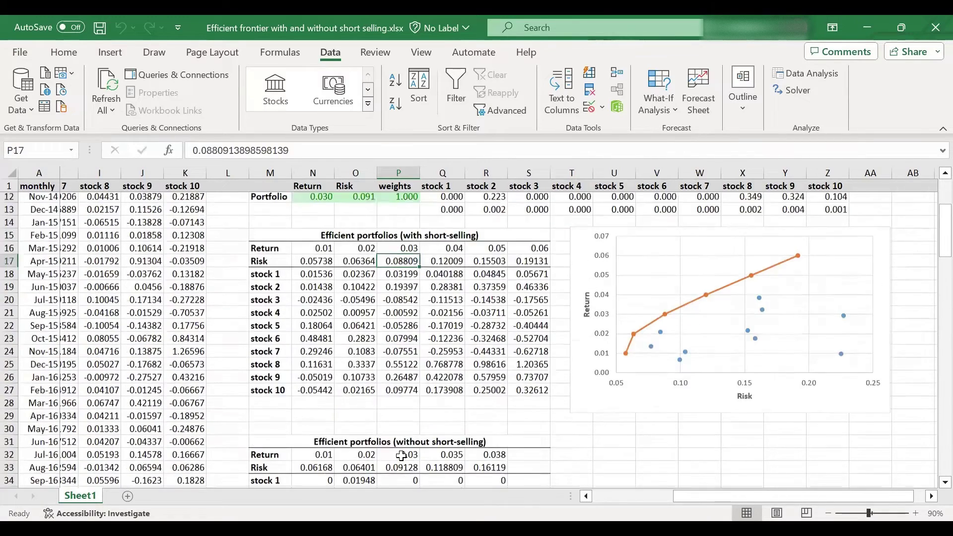
{"action": "scroll", "coordinate": [451, 382], "scroll_direction": "up", "scroll_amount": 1}
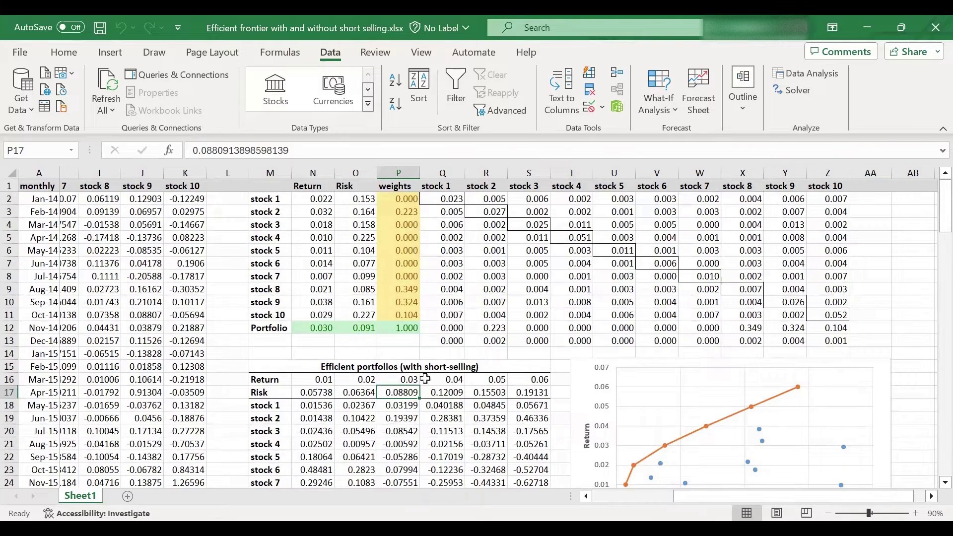
Change the N12 return target to 0.04 and solve; Solver finds no feasible solution
{"action": "left_click", "coordinate": [791, 95]}
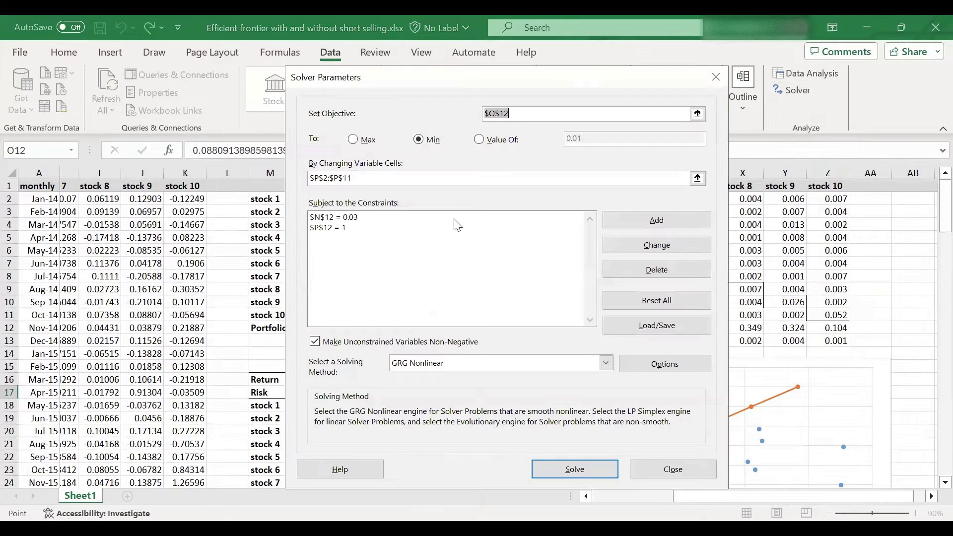
{"action": "left_click", "coordinate": [453, 217]}
{"action": "left_click", "coordinate": [628, 246]}
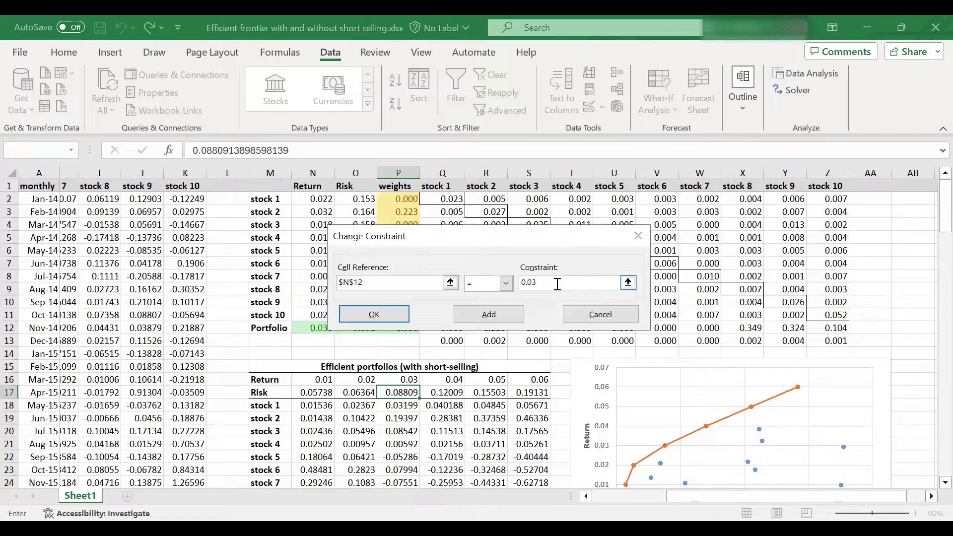
{"action": "key", "text": "BackSpace"}
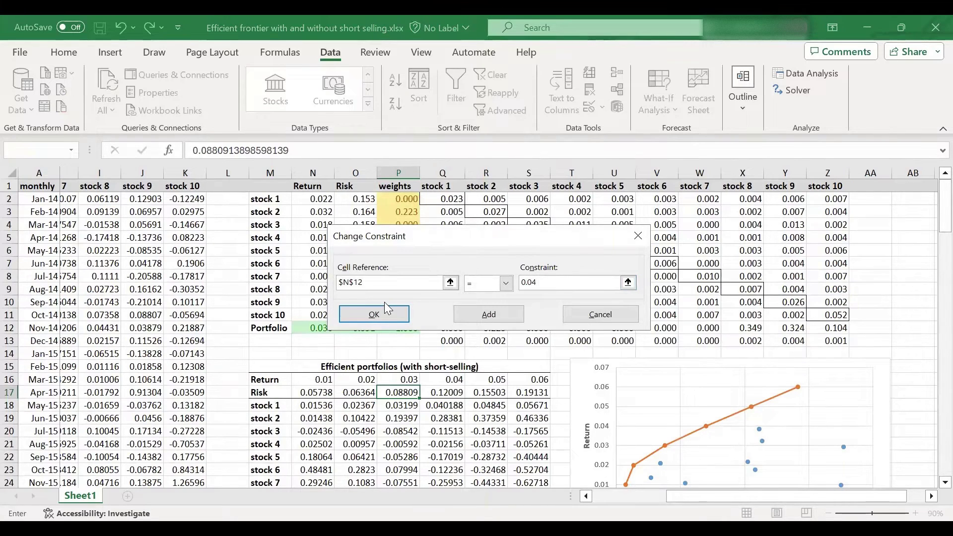
{"action": "left_click", "coordinate": [384, 315]}
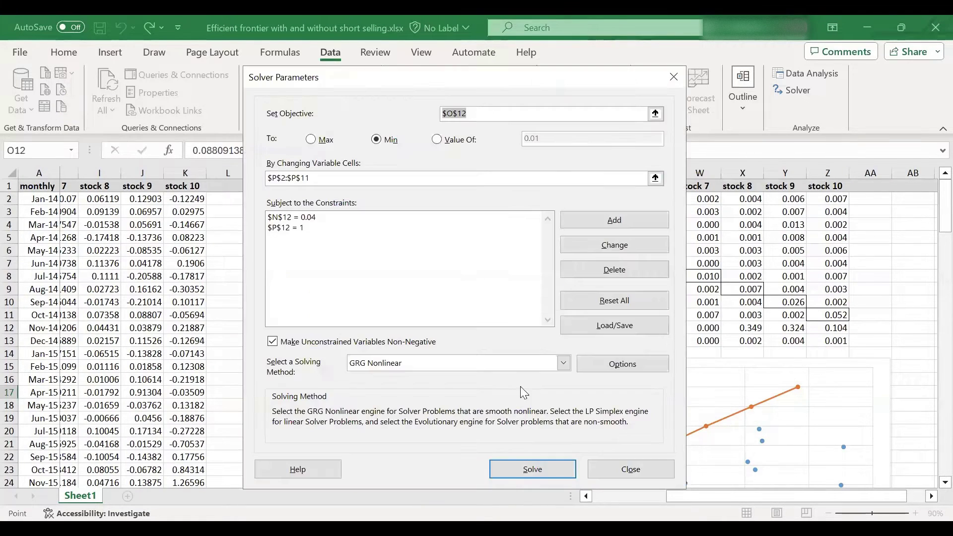
{"action": "left_click", "coordinate": [514, 469]}
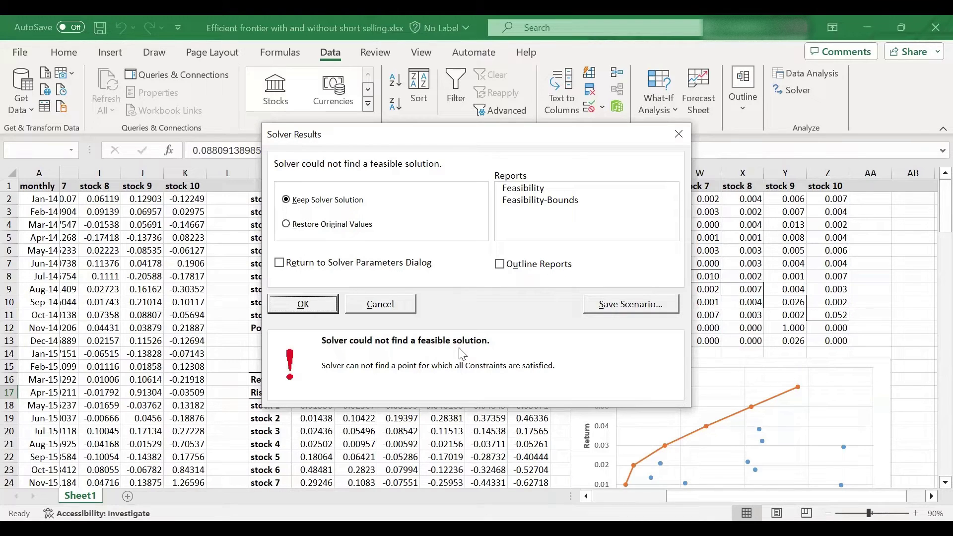
Keep Solver's result, putting weight 1.000 in stock 9 for 0.038 return at 0.161 risk
{"action": "left_click", "coordinate": [318, 310]}
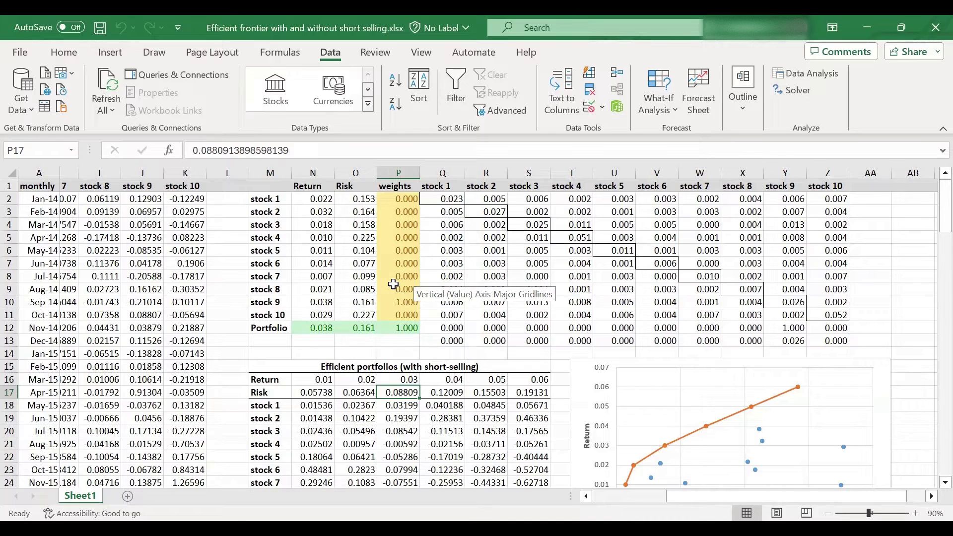
{"action": "left_click", "coordinate": [284, 304]}
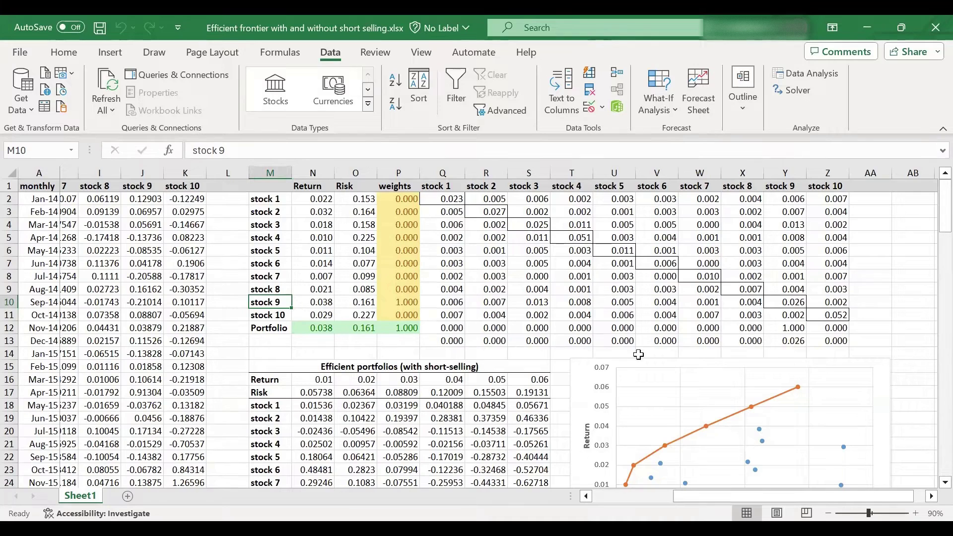
{"action": "mouse_move", "coordinate": [759, 430]}
{"action": "left_click", "coordinate": [318, 305]}
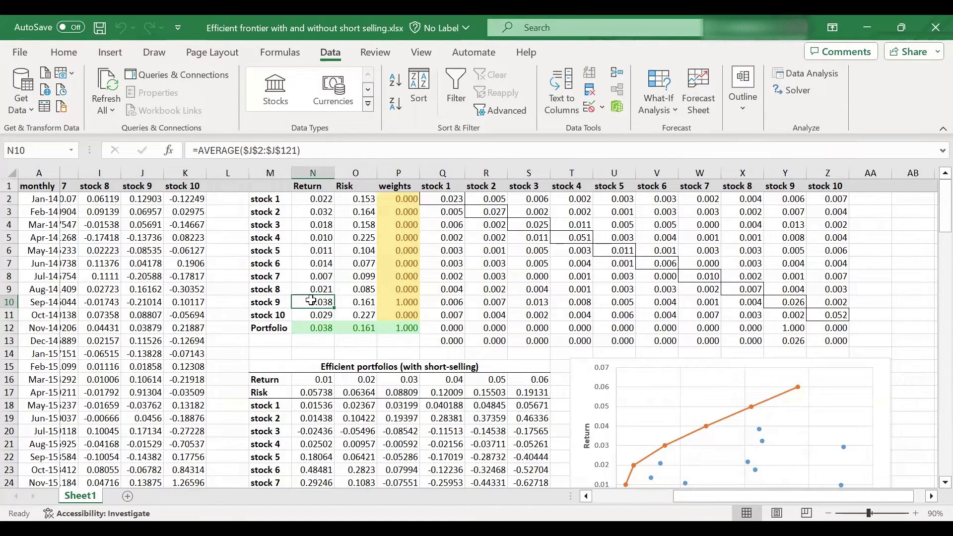
{"action": "left_click", "coordinate": [442, 380]}
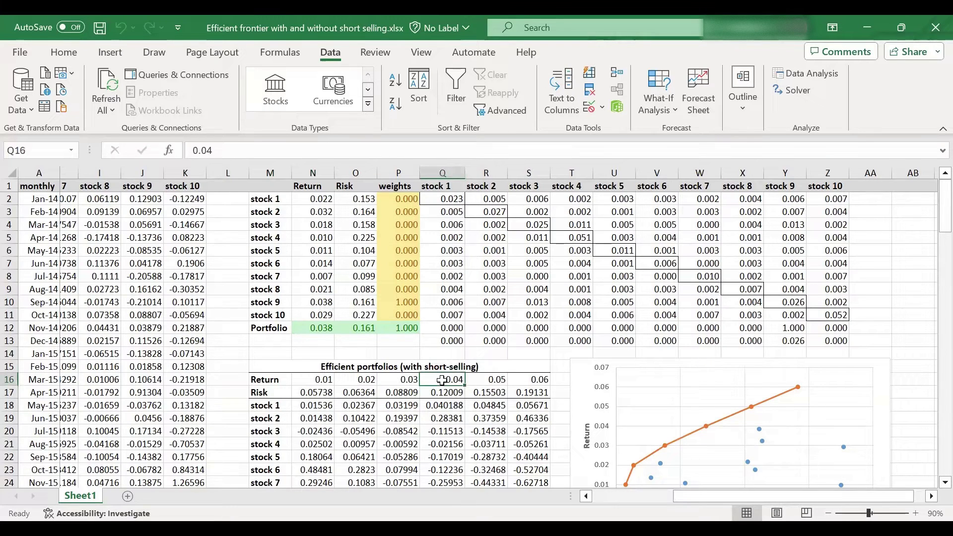
{"action": "left_click", "coordinate": [320, 305]}
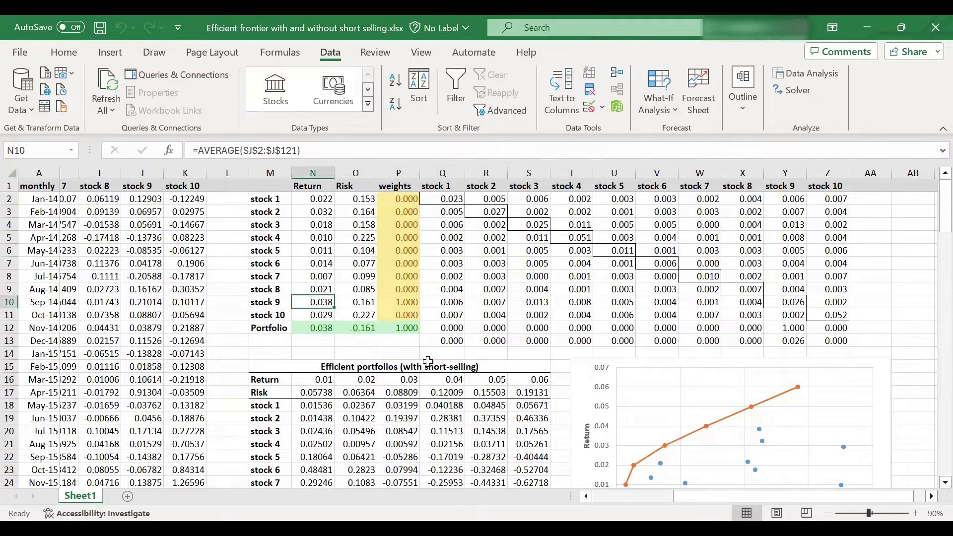
{"action": "scroll", "coordinate": [435, 371], "scroll_direction": "down", "scroll_amount": 1}
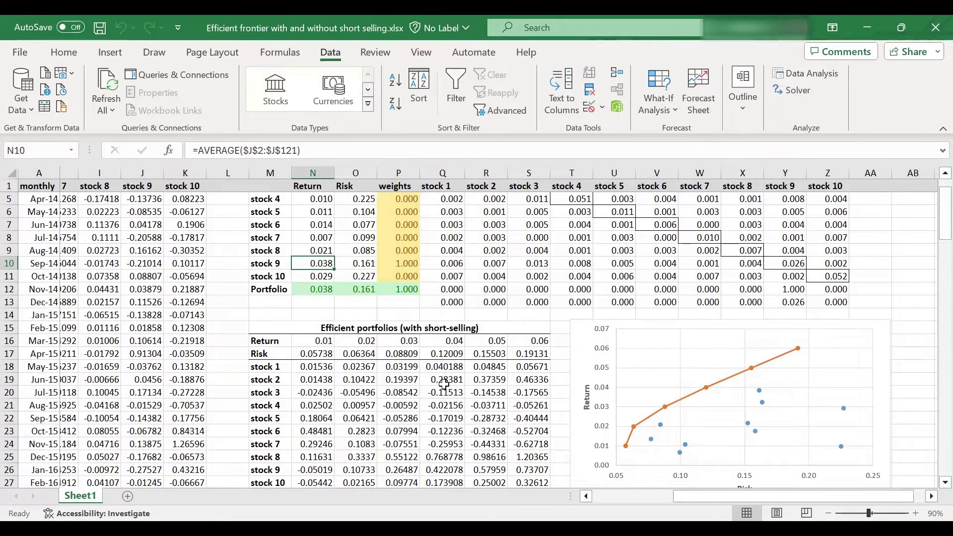
{"action": "scroll", "coordinate": [444, 384], "scroll_direction": "up", "scroll_amount": 1}
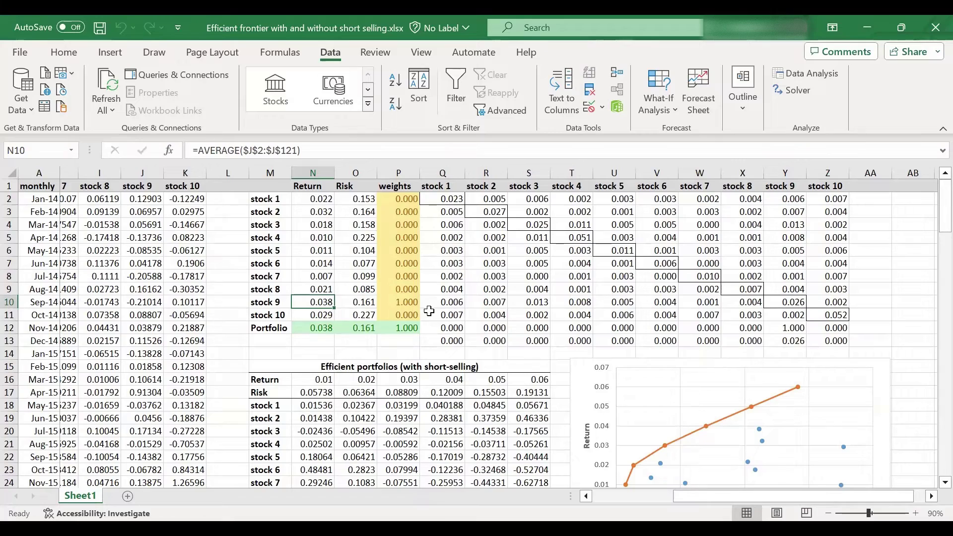
{"action": "scroll", "coordinate": [428, 312], "scroll_direction": "down", "scroll_amount": 4}
{"action": "scroll", "coordinate": [428, 311], "scroll_direction": "down", "scroll_amount": 3}
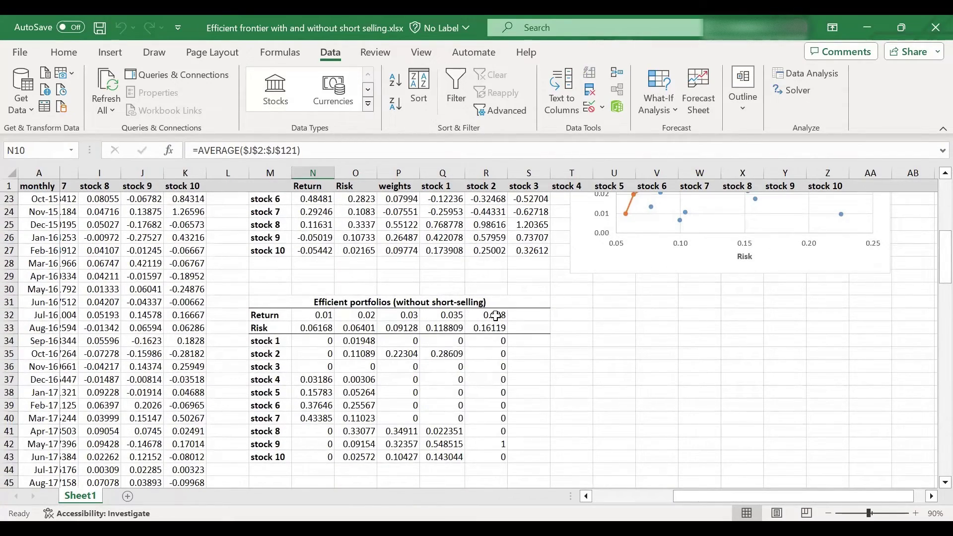
{"action": "left_click_drag", "start_coordinate": [491, 315], "coordinate": [492, 457]}
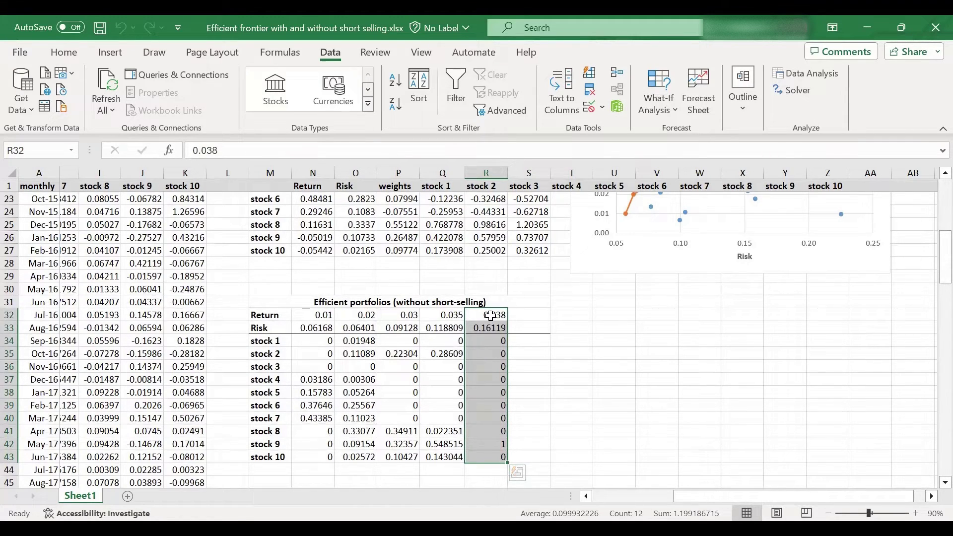
{"action": "scroll", "coordinate": [485, 323], "scroll_direction": "up", "scroll_amount": 1}
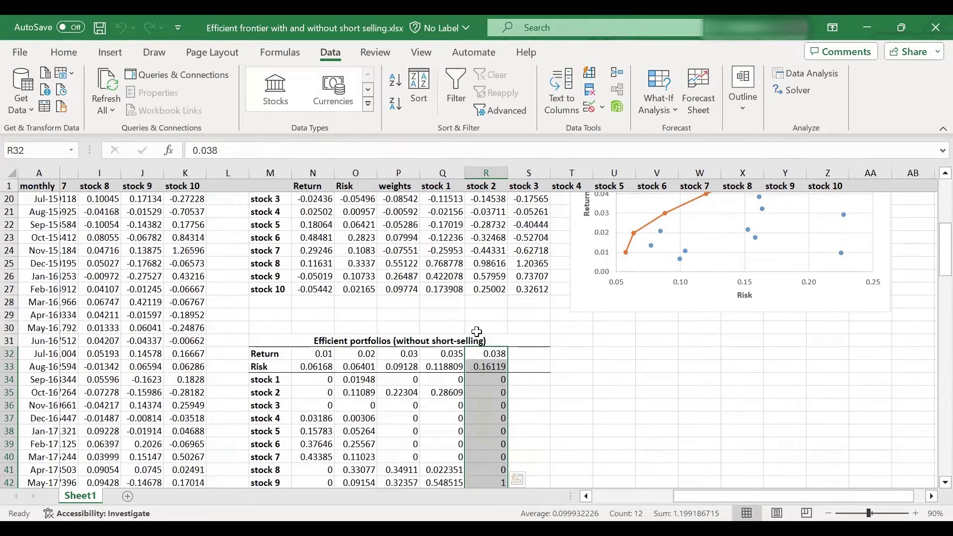
{"action": "scroll", "coordinate": [437, 316], "scroll_direction": "down", "scroll_amount": 1}
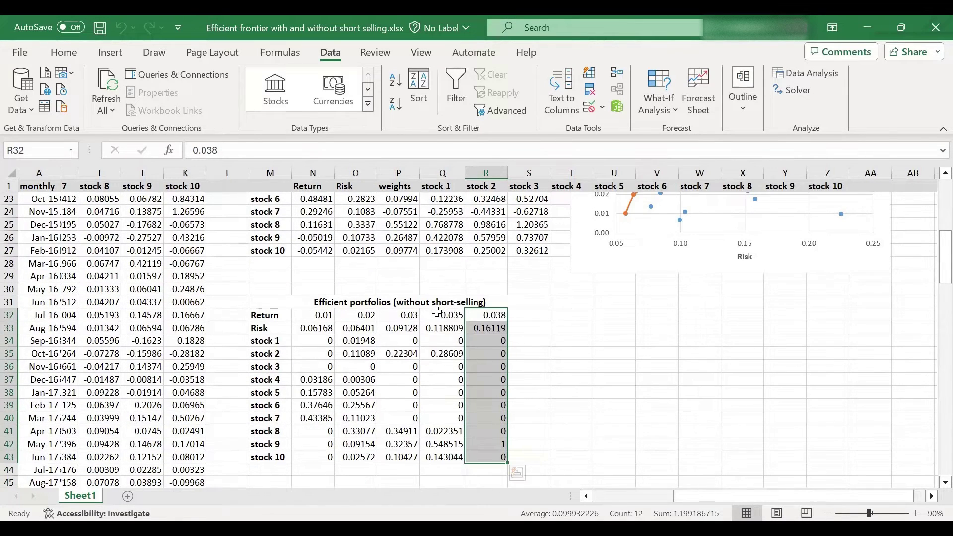
{"action": "left_click_drag", "start_coordinate": [437, 313], "coordinate": [430, 456]}
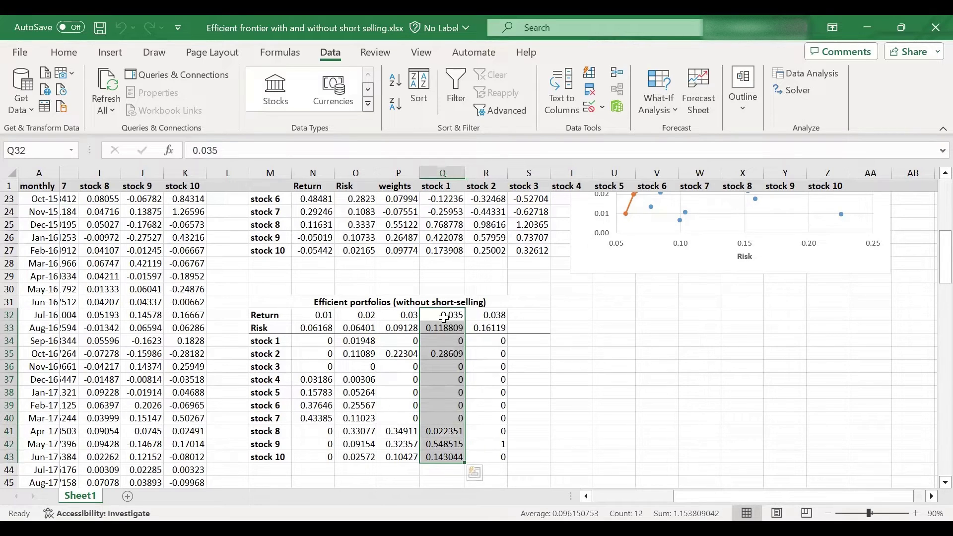
{"action": "left_click", "coordinate": [440, 444]}
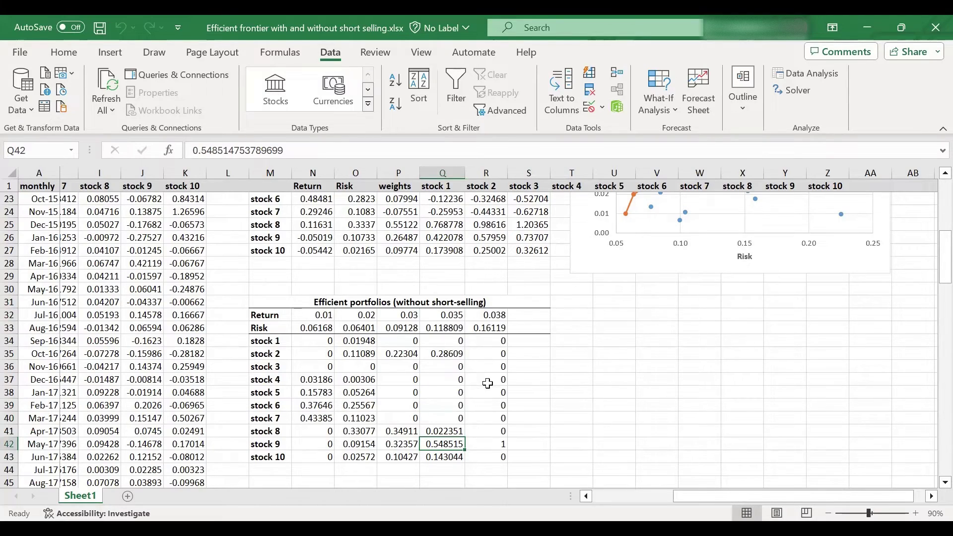
{"action": "scroll", "coordinate": [487, 383], "scroll_direction": "up", "scroll_amount": 3}
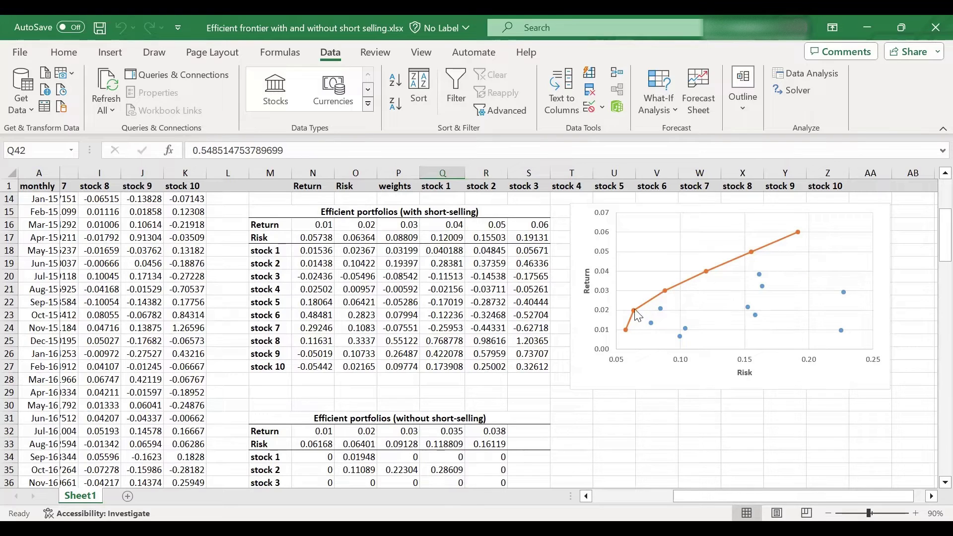
Add a new chart series whose x-values are the no-short-selling risks N33:R33
{"action": "mouse_move", "coordinate": [628, 331]}
{"action": "left_click", "coordinate": [883, 241]}
{"action": "left_click", "coordinate": [586, 52]}
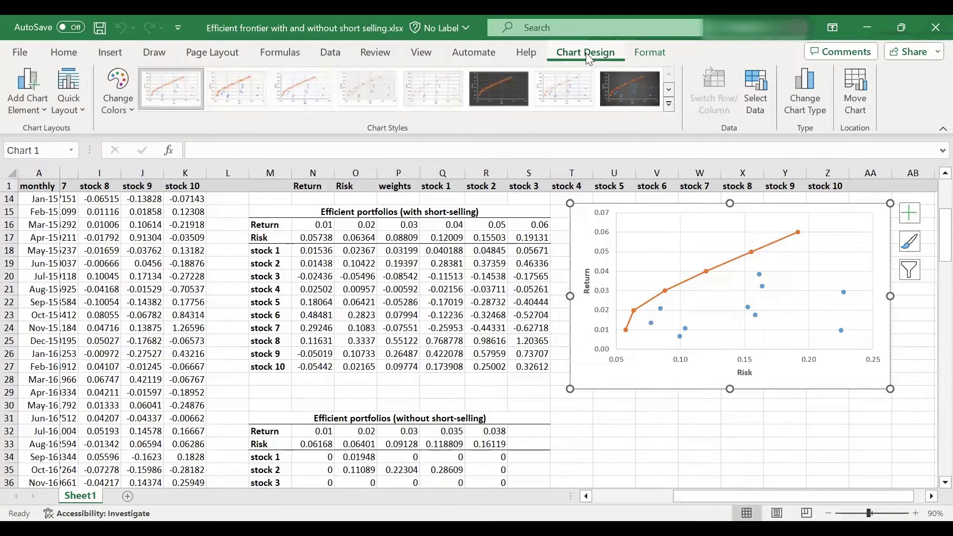
{"action": "left_click", "coordinate": [737, 109]}
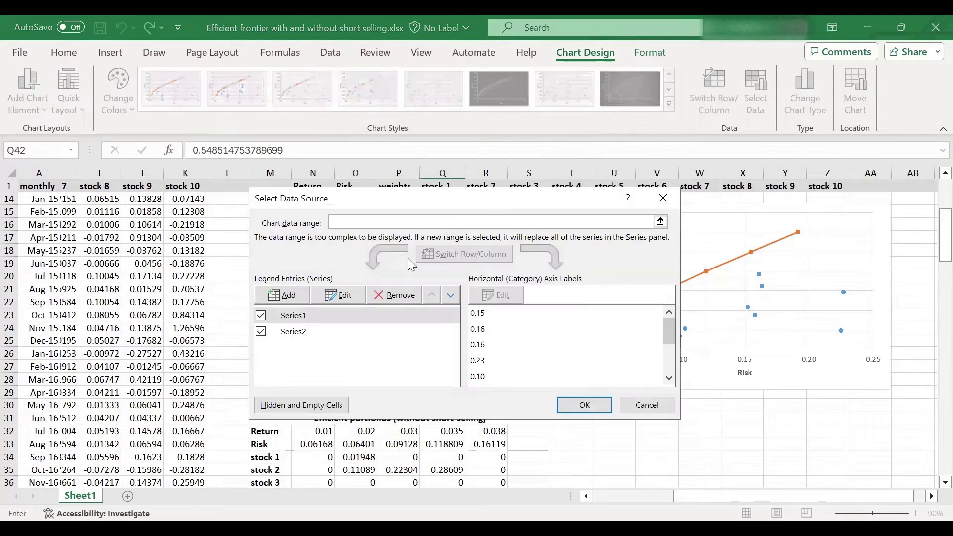
{"action": "left_click", "coordinate": [287, 297]}
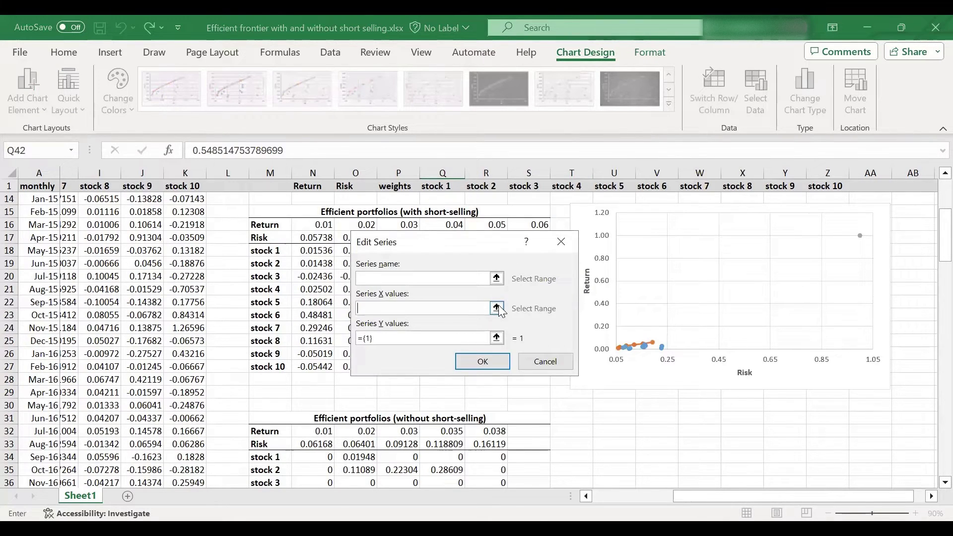
{"action": "left_click", "coordinate": [497, 308]}
{"action": "left_click_drag", "start_coordinate": [315, 445], "coordinate": [380, 442]}
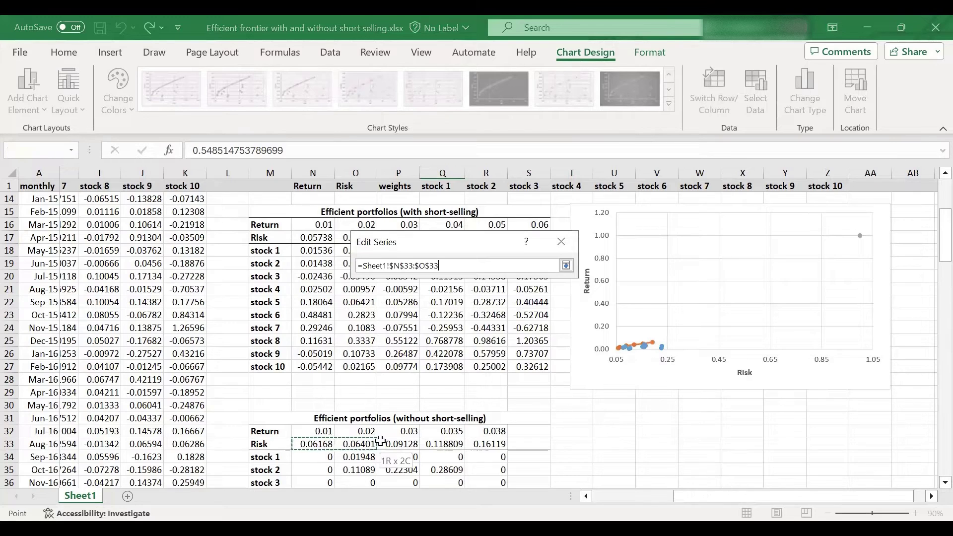
{"action": "left_click_drag", "start_coordinate": [471, 445], "coordinate": [484, 444]}
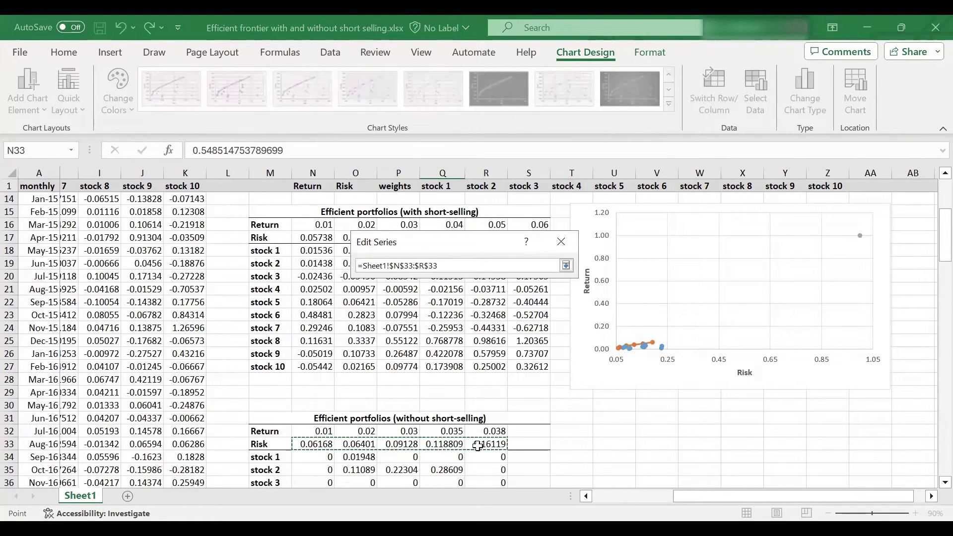
Set the new series' y-values to the returns N32:R32 and apply it to the chart
{"action": "left_click", "coordinate": [566, 266]}
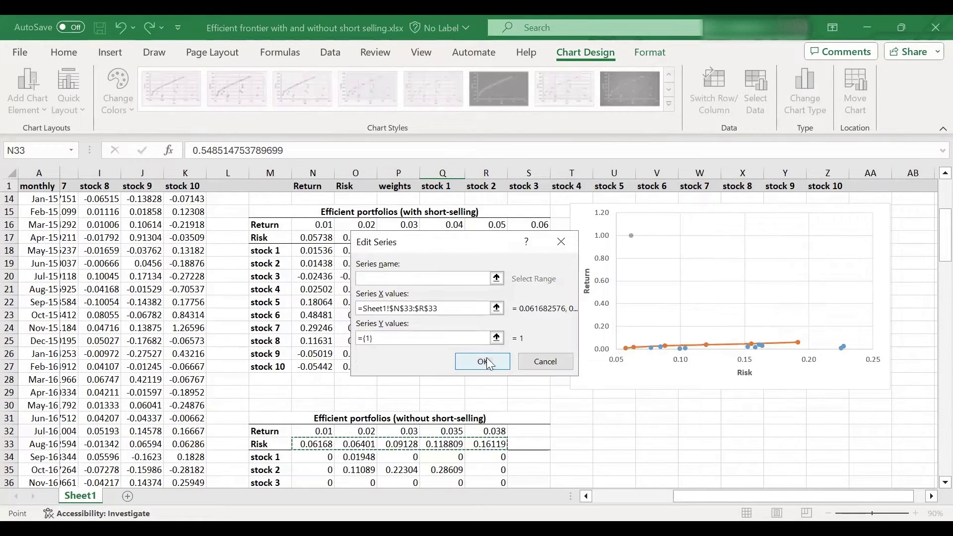
{"action": "key", "text": "Tab"}
{"action": "left_click", "coordinate": [496, 338]}
{"action": "left_click_drag", "start_coordinate": [320, 432], "coordinate": [496, 432]}
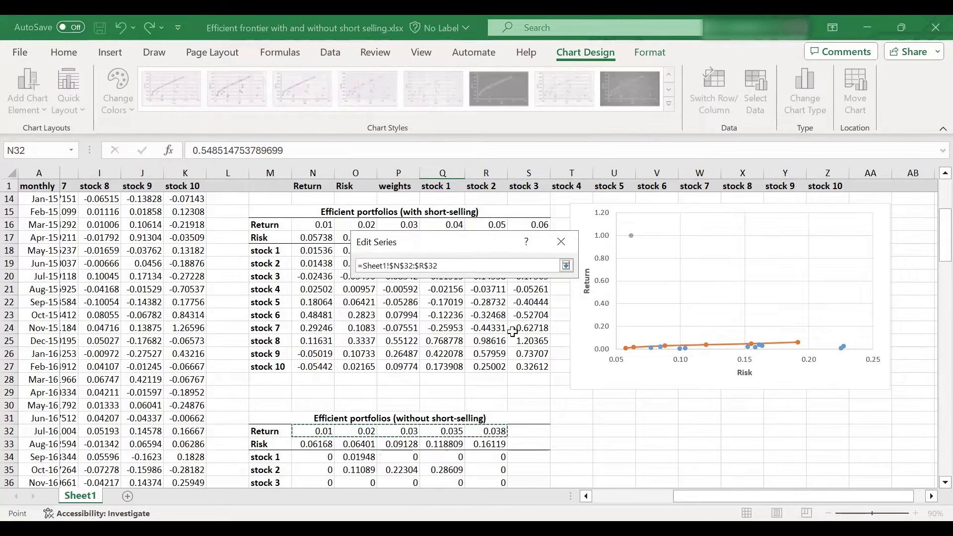
{"action": "left_click", "coordinate": [565, 266]}
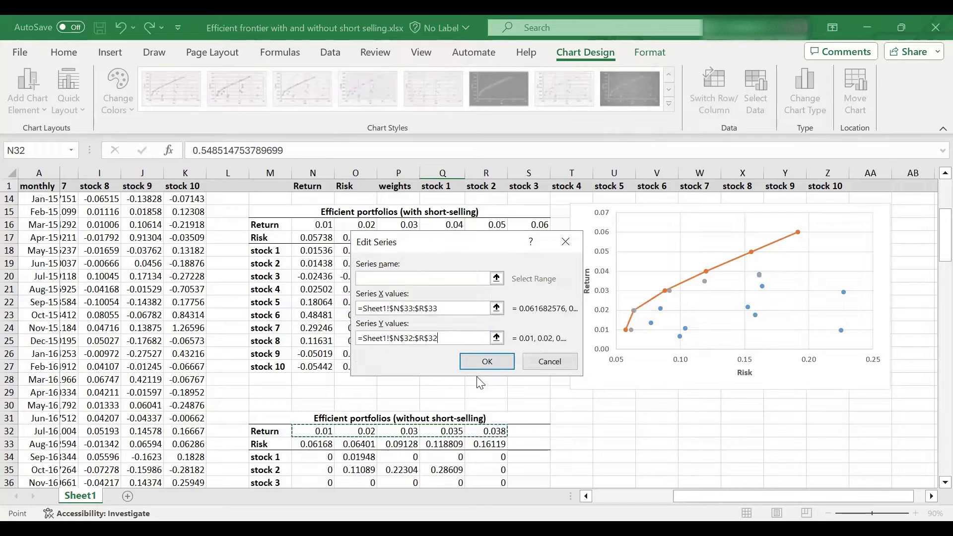
{"action": "left_click", "coordinate": [478, 364]}
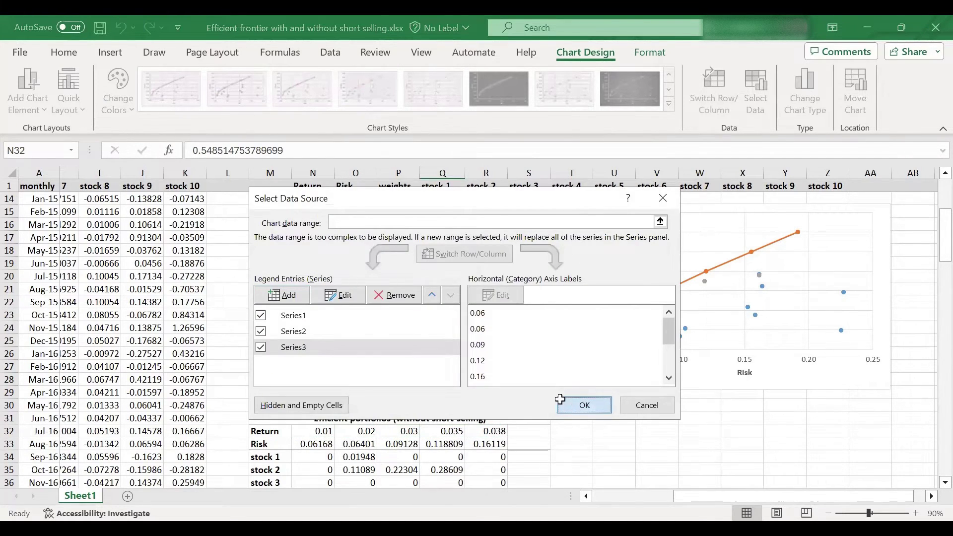
{"action": "left_click", "coordinate": [566, 405]}
{"action": "left_click", "coordinate": [932, 496]}
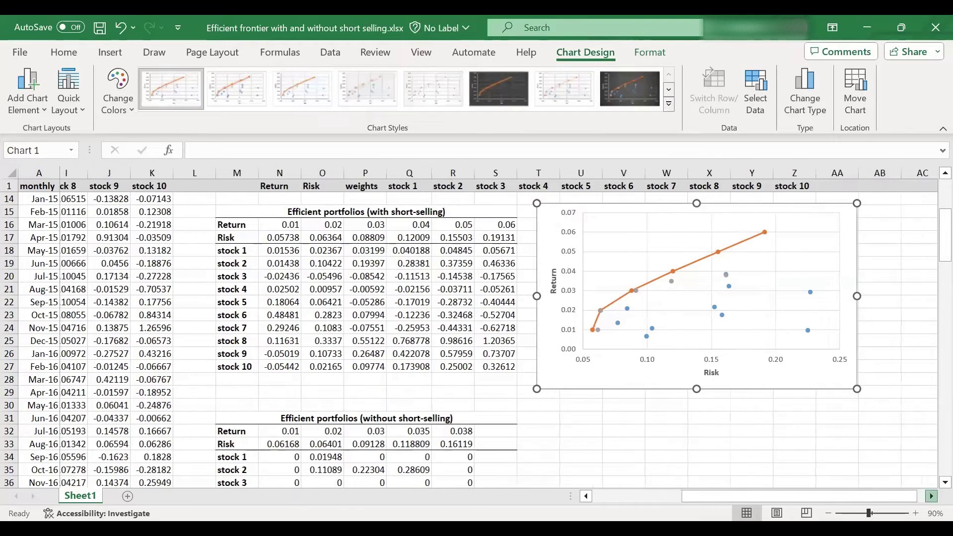
Zoom in and give the without-short-selling series a solid connecting line via Format Data Series
{"action": "left_click", "coordinate": [932, 496]}
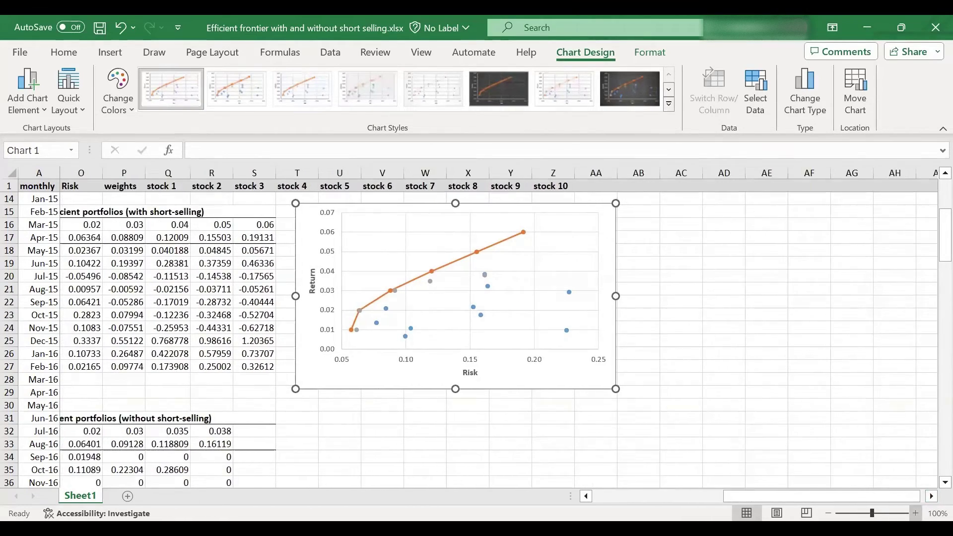
{"action": "left_click", "coordinate": [916, 513]}
{"action": "left_click", "coordinate": [916, 513]}
{"action": "left_click_drag", "start_coordinate": [834, 496], "coordinate": [844, 496]}
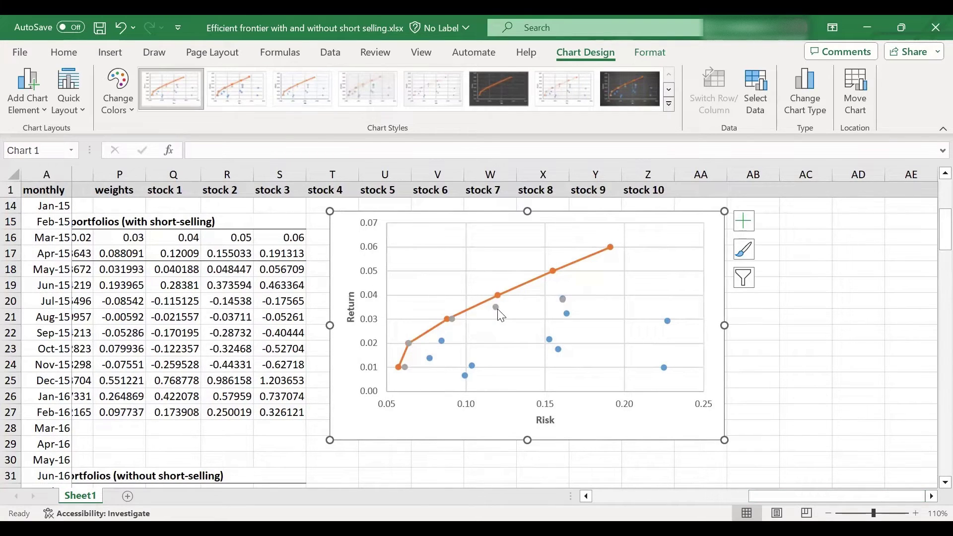
{"action": "left_click", "coordinate": [561, 299]}
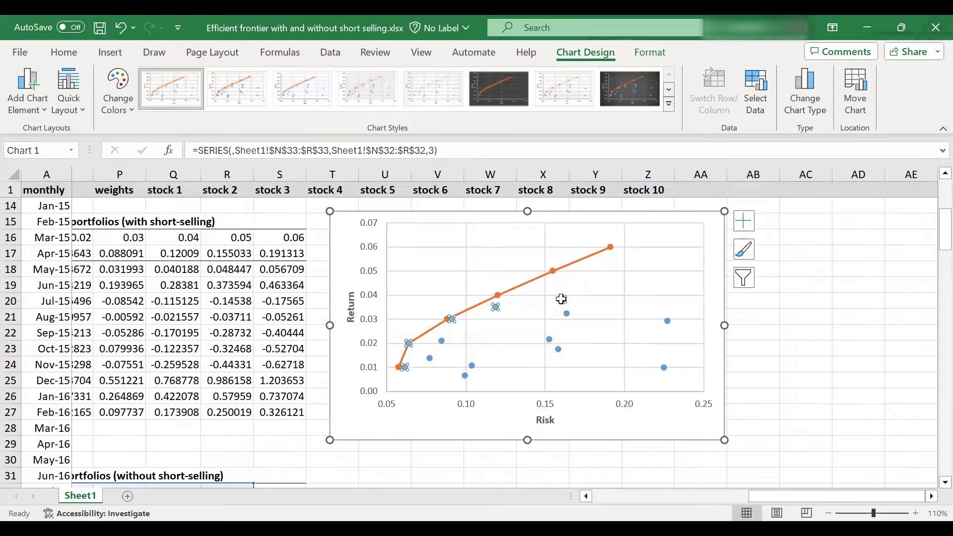
{"action": "right_click", "coordinate": [562, 299]}
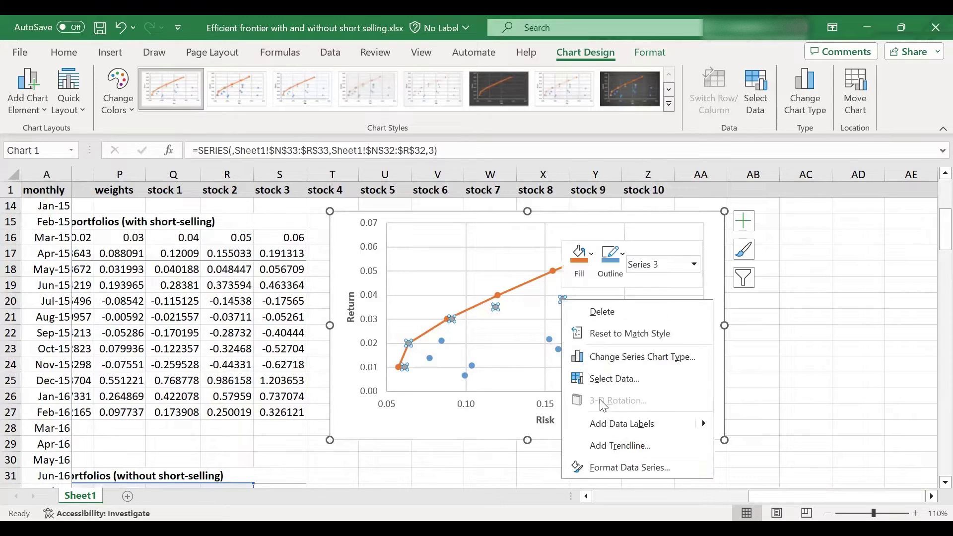
{"action": "left_click", "coordinate": [619, 466]}
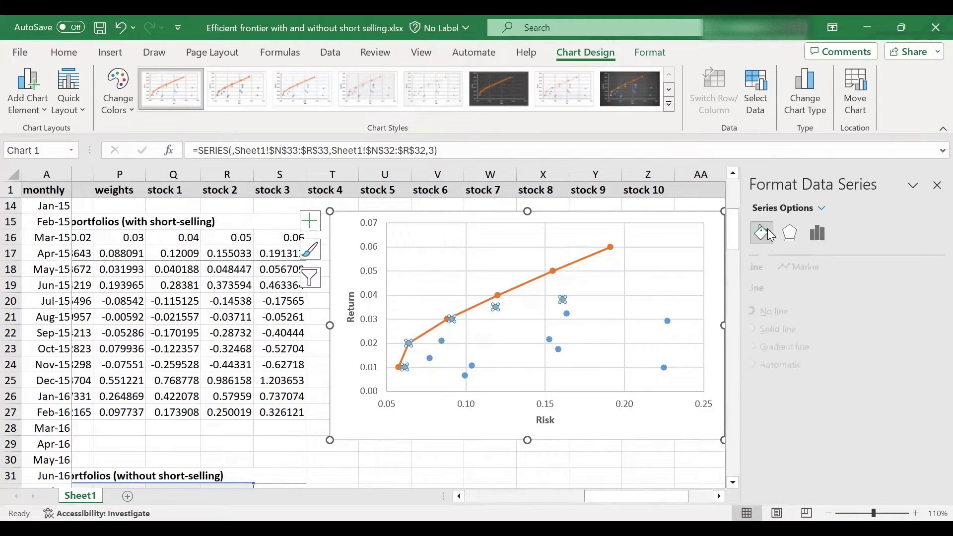
{"action": "left_click", "coordinate": [789, 329]}
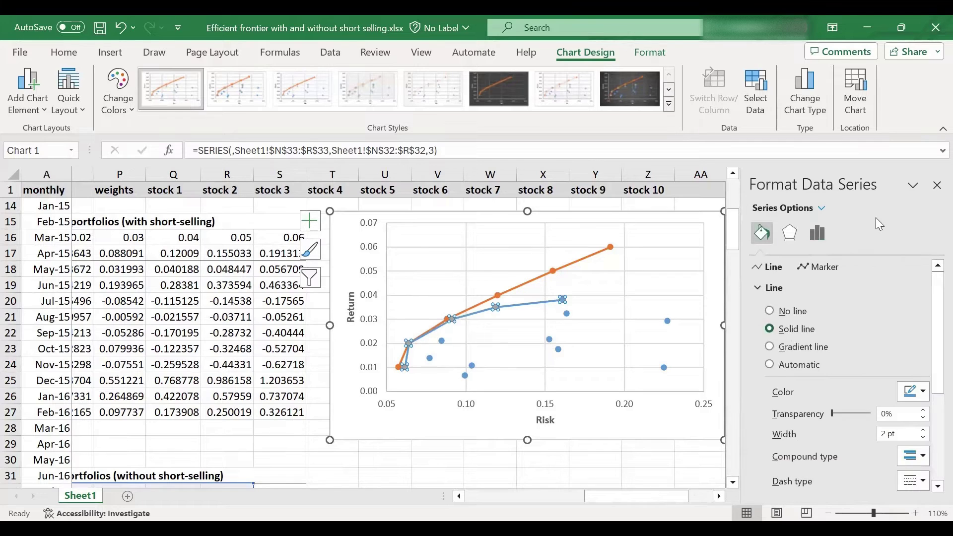
{"action": "left_click", "coordinate": [938, 186]}
{"action": "left_click", "coordinate": [684, 305]}
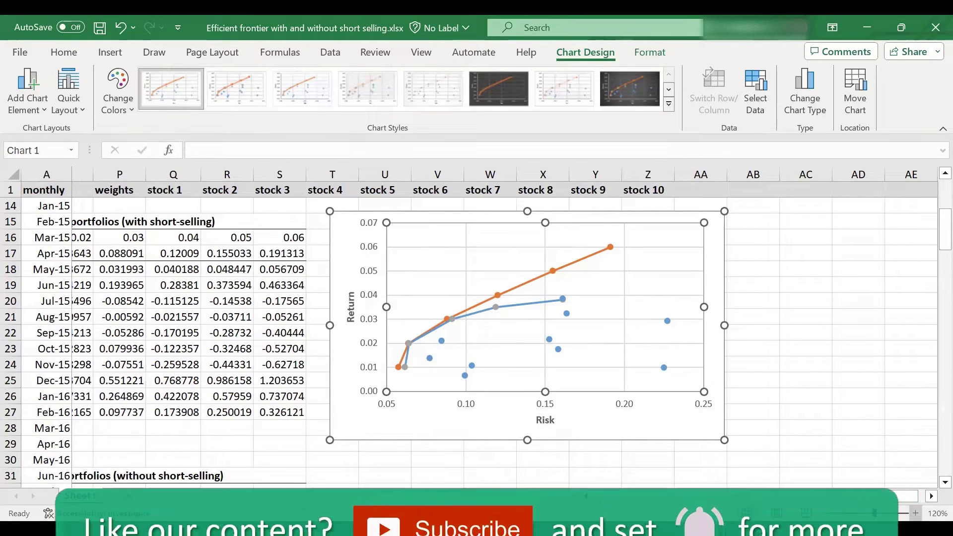
Collapse the ribbon and compare frontiers: no-short-selling ends at 0.038 return, 0.161 risk
{"action": "left_click", "coordinate": [916, 513]}
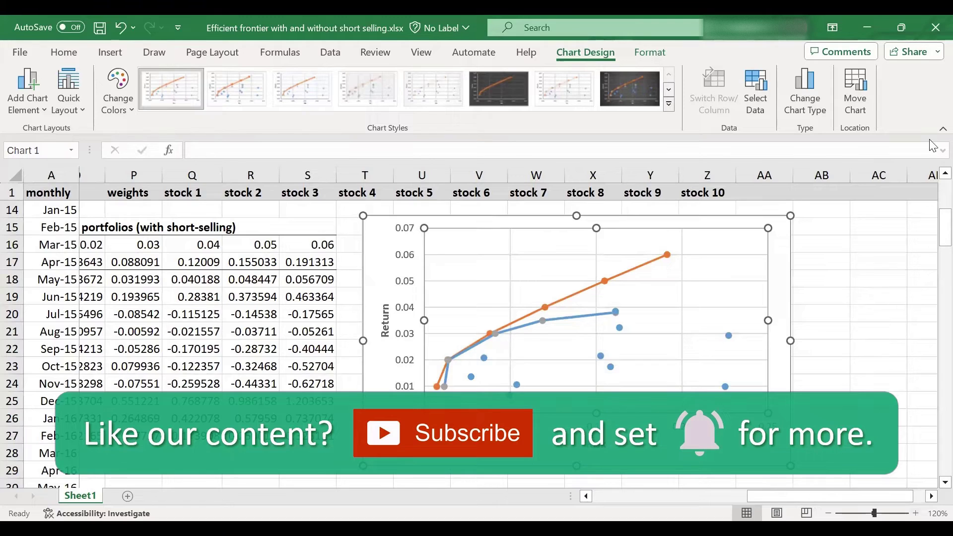
{"action": "left_click", "coordinate": [943, 129]}
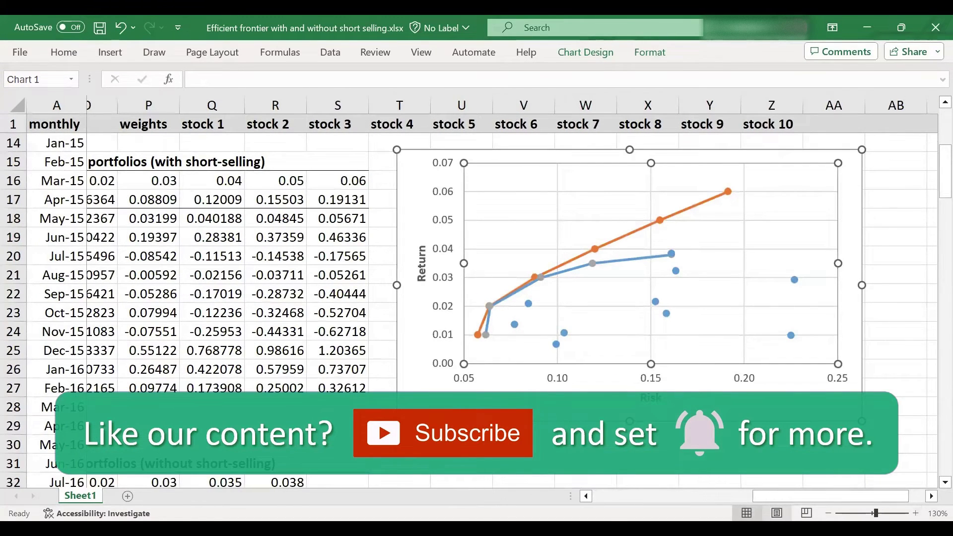
{"action": "left_click_drag", "start_coordinate": [827, 496], "coordinate": [844, 495]}
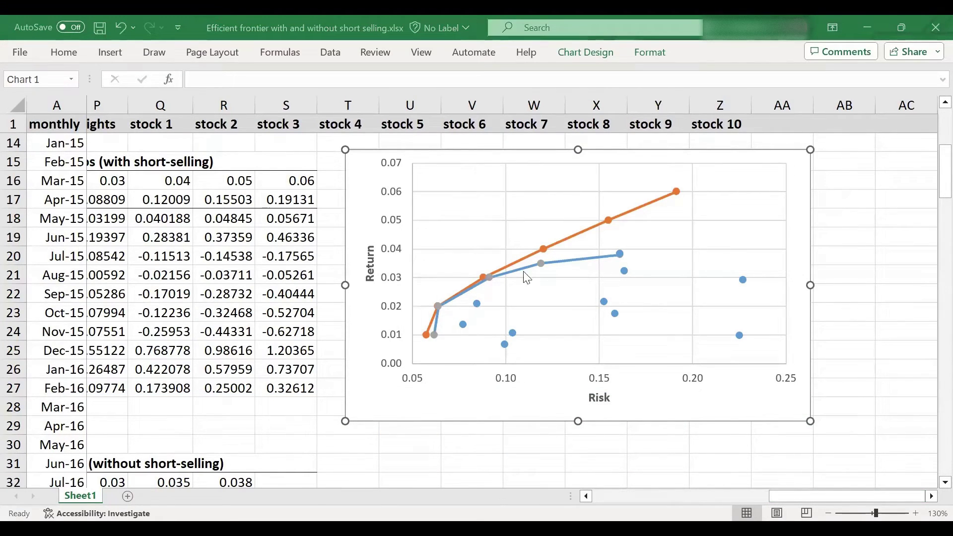
{"action": "mouse_move", "coordinate": [610, 224]}
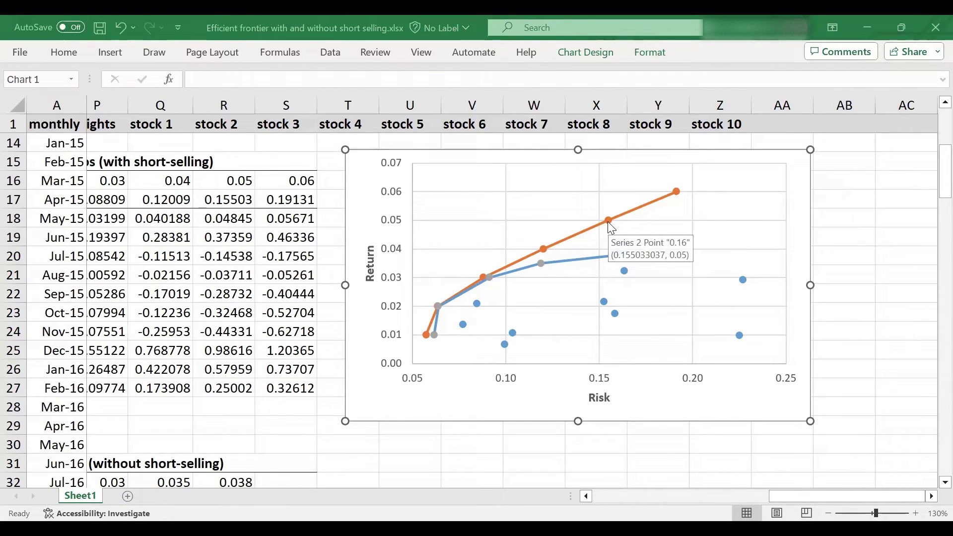
{"action": "mouse_move", "coordinate": [606, 259]}
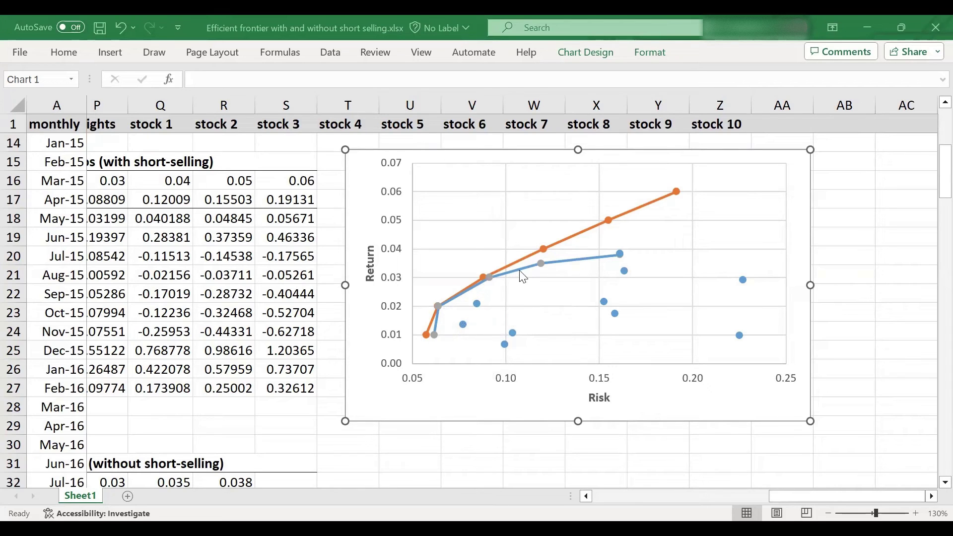
{"action": "mouse_move", "coordinate": [520, 274]}
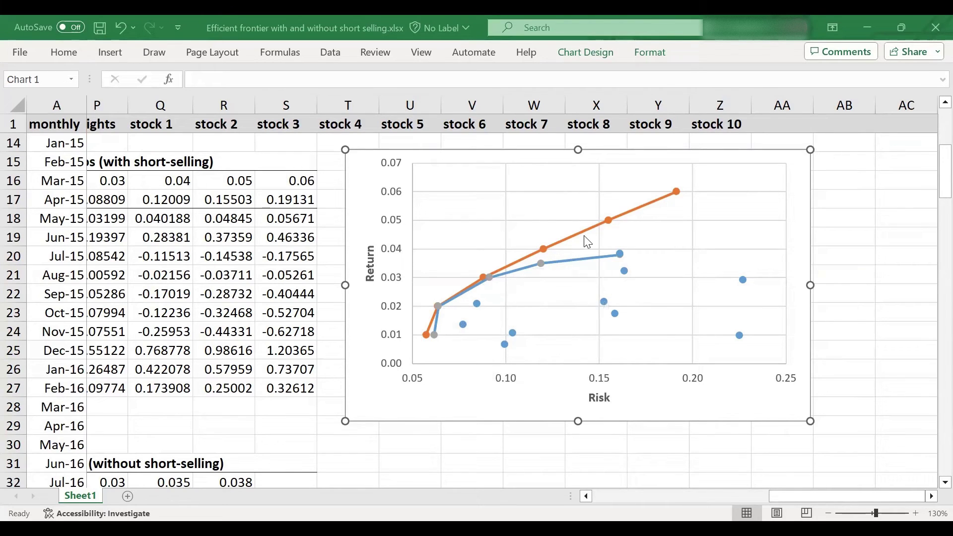